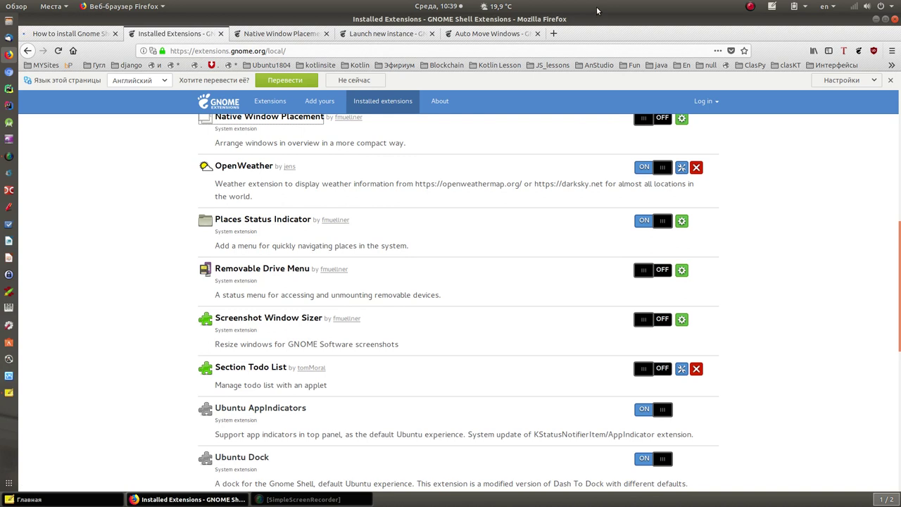
Open the Section Todo List extension page in a new tab and enlarge its screenshot.
scroll(309, 180, down, 2)
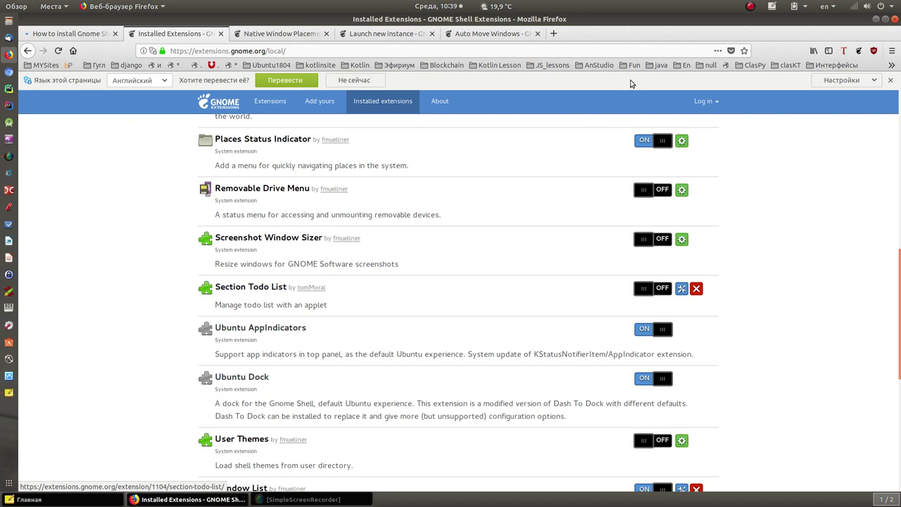
right_click(244, 287)
click(279, 293)
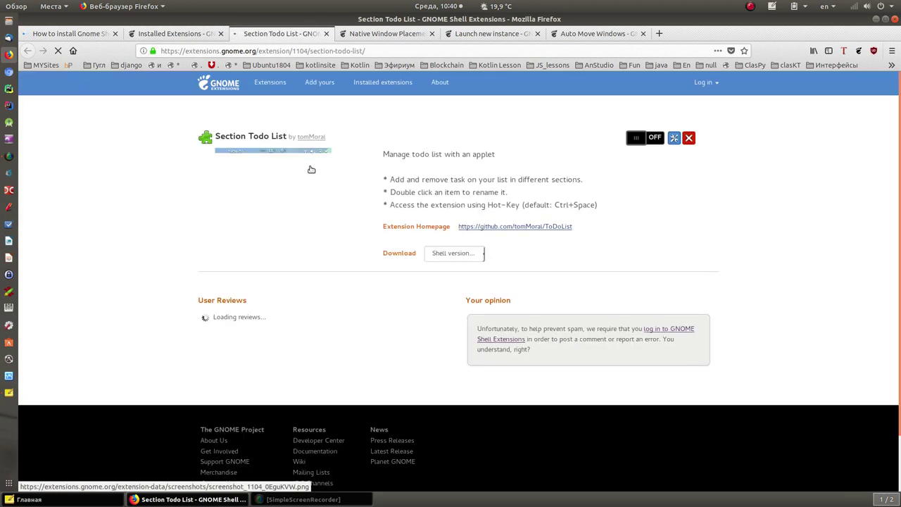
click(266, 199)
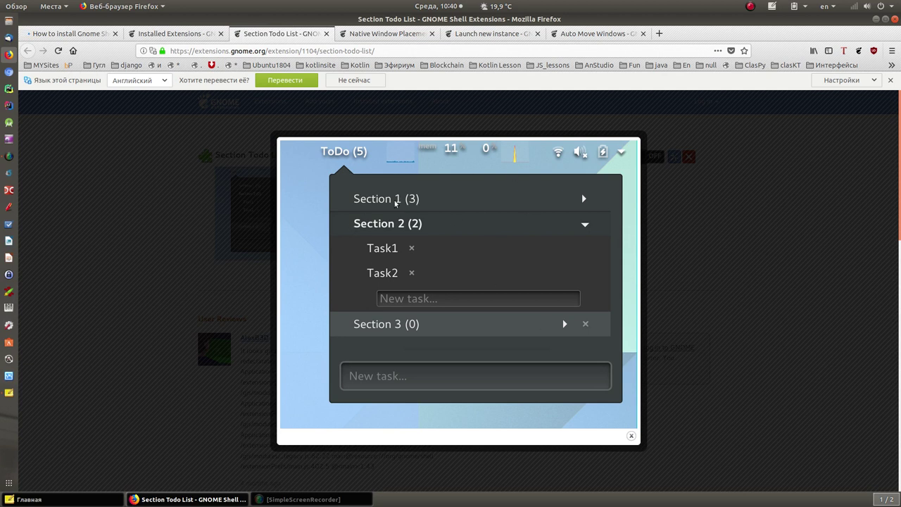
Return to the Installed Extensions page and review the remaining entries through Workspace Indicator.
click(173, 35)
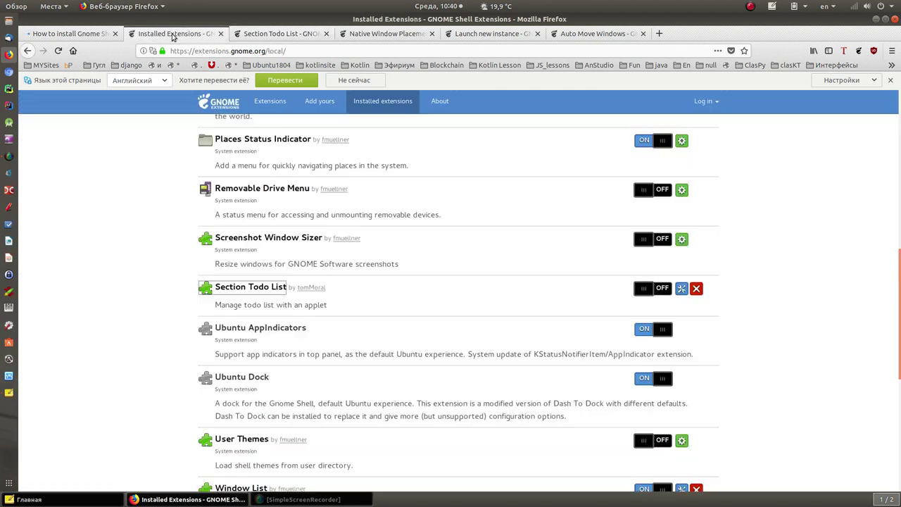
scroll(201, 117, down, 3)
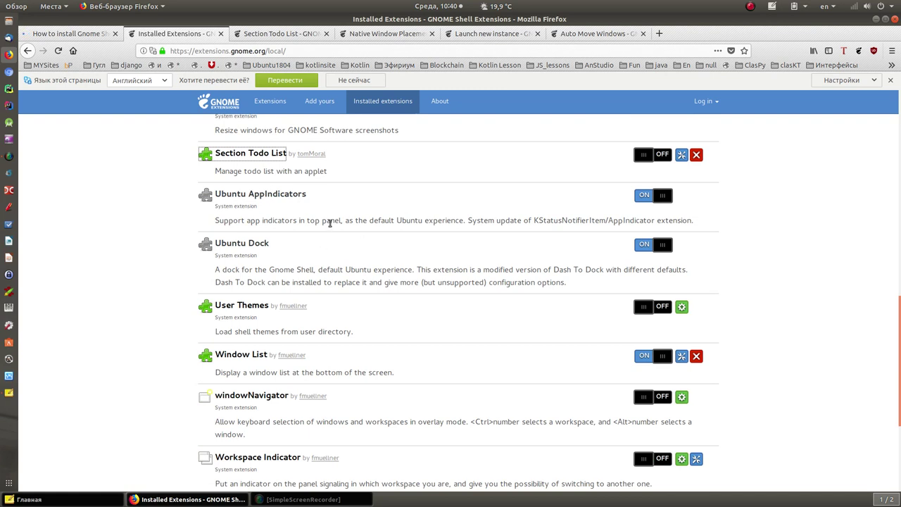
scroll(329, 223, down, 2)
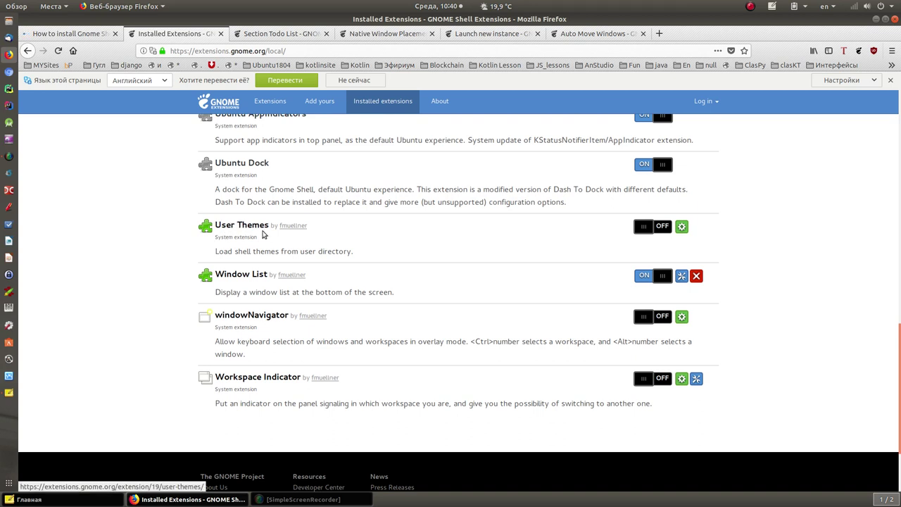
Switch to GNOME Tweaks (Доп. настройки GNOME) and review the extensions listed under Расширения.
click(9, 306)
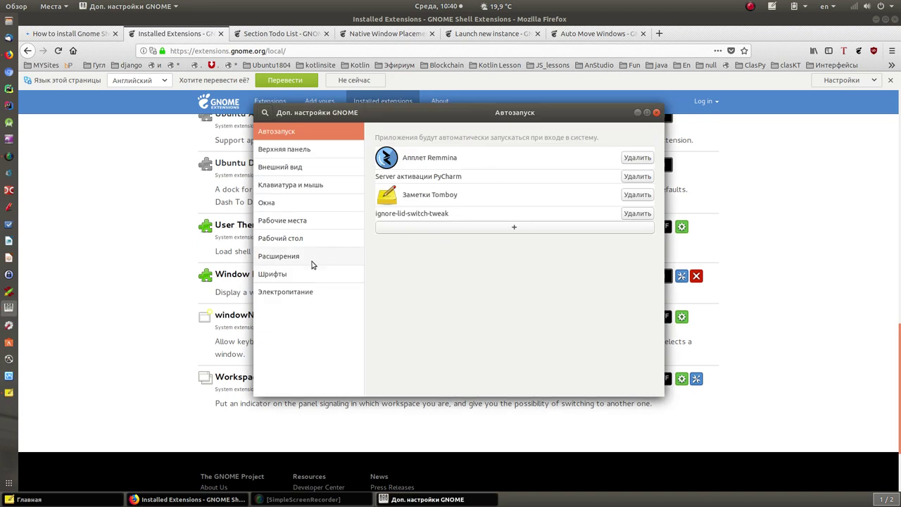
click(289, 259)
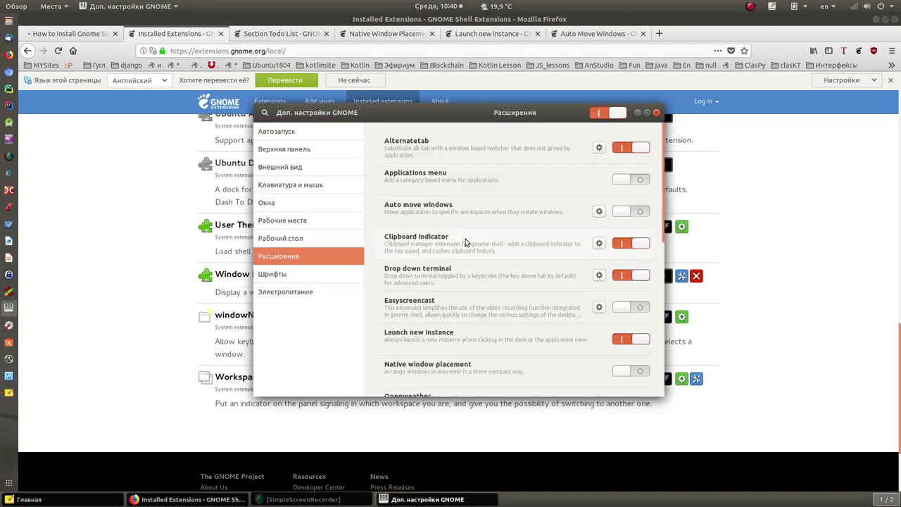
scroll(466, 242, down, 5)
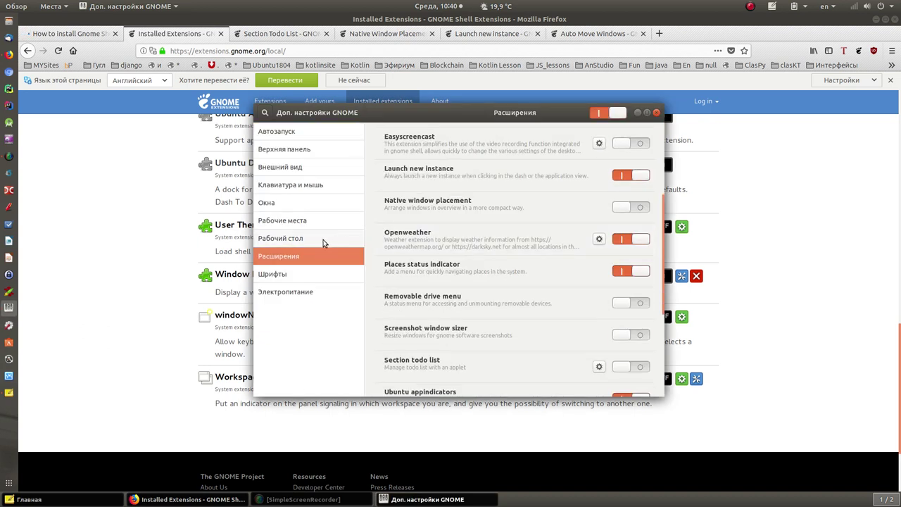
Look through the Рабочий стол, Рабочие места, Окна, Шрифты and Электропитание settings and return to Расширения.
click(281, 240)
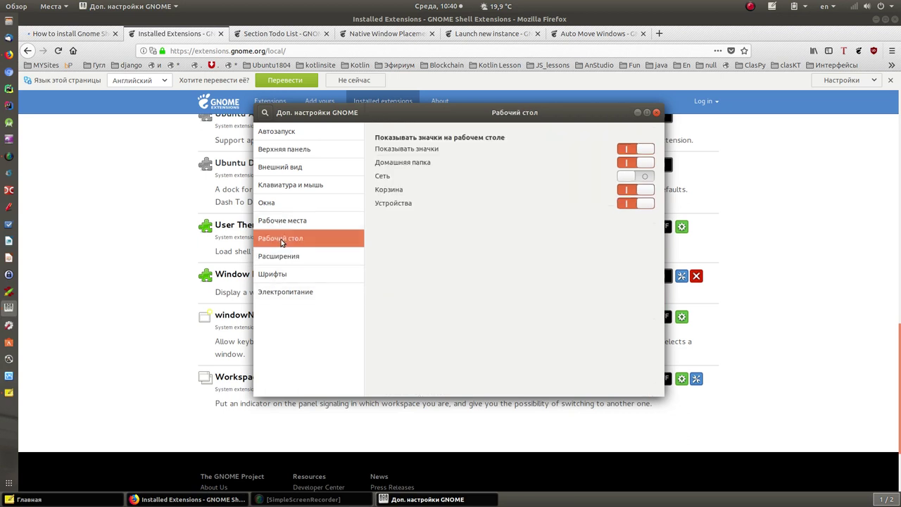
click(285, 223)
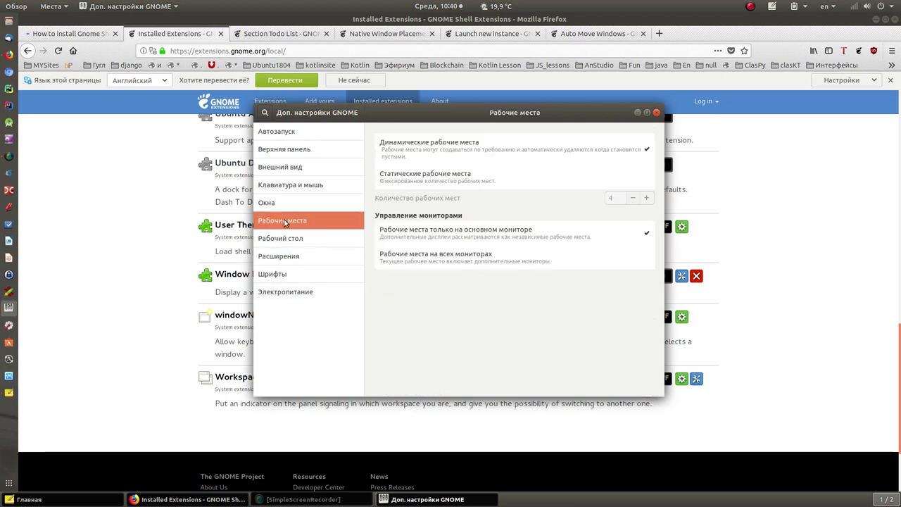
click(275, 204)
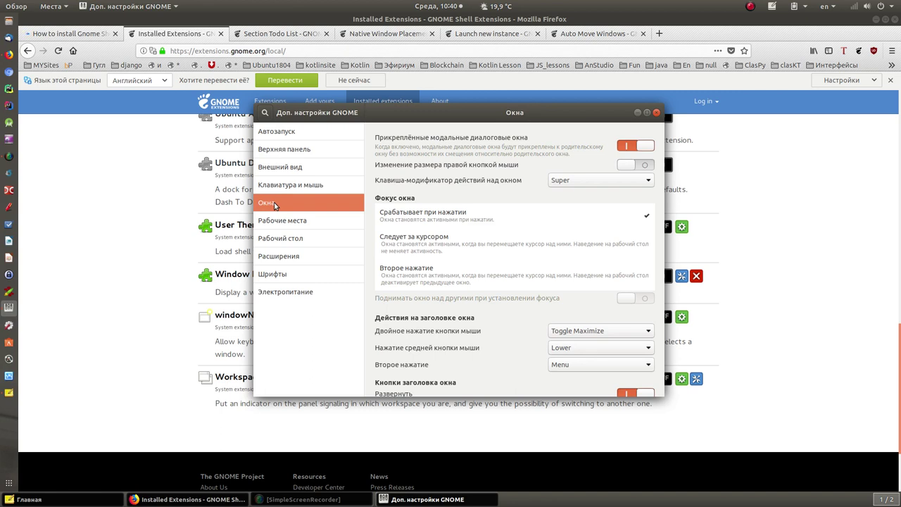
click(280, 276)
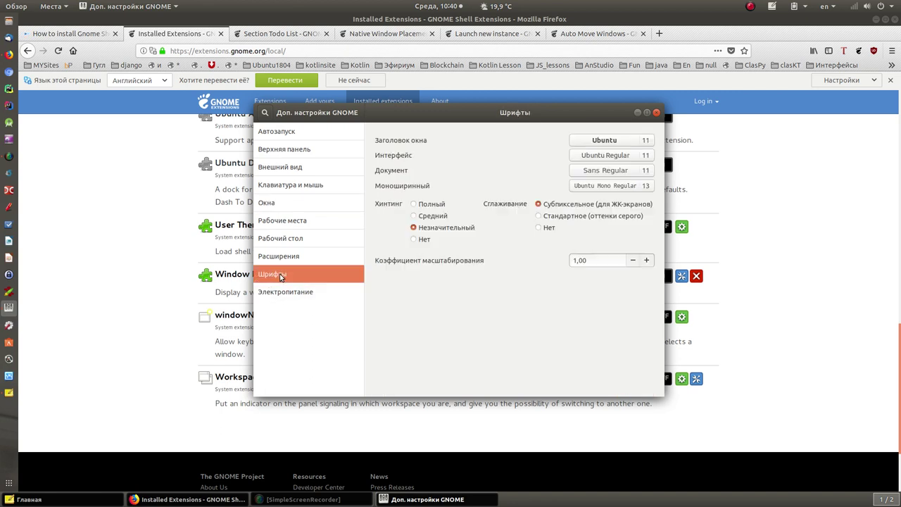
click(282, 297)
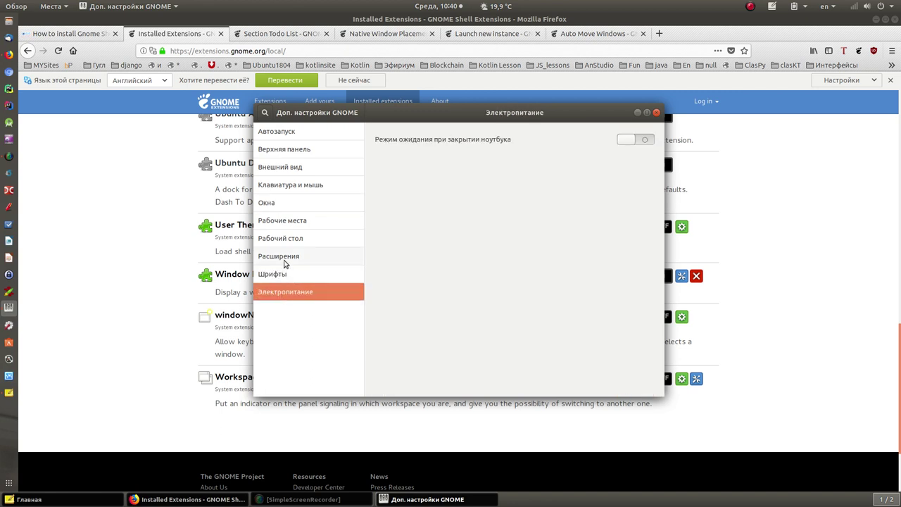
click(285, 261)
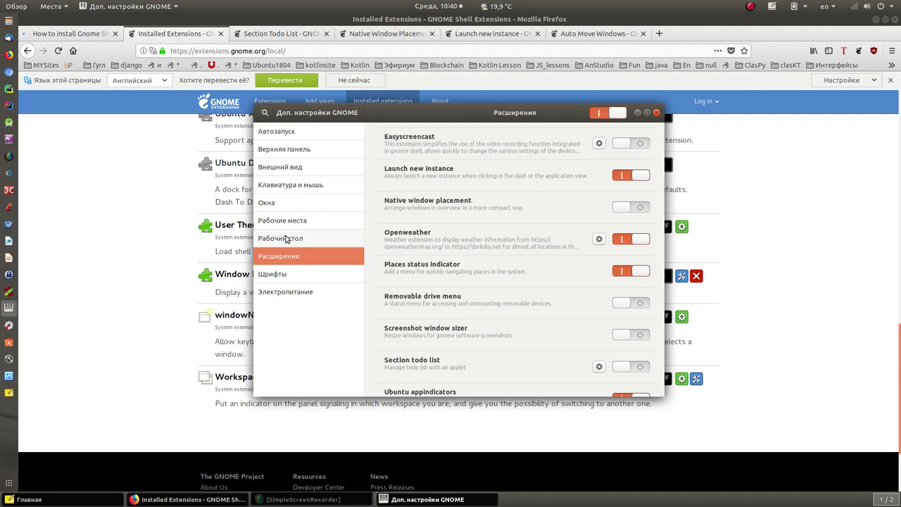
Look through the Рабочие места, Окна and Внешний вид settings, including the shell theme option, and minimize GNOME Tweaks.
click(286, 239)
click(287, 225)
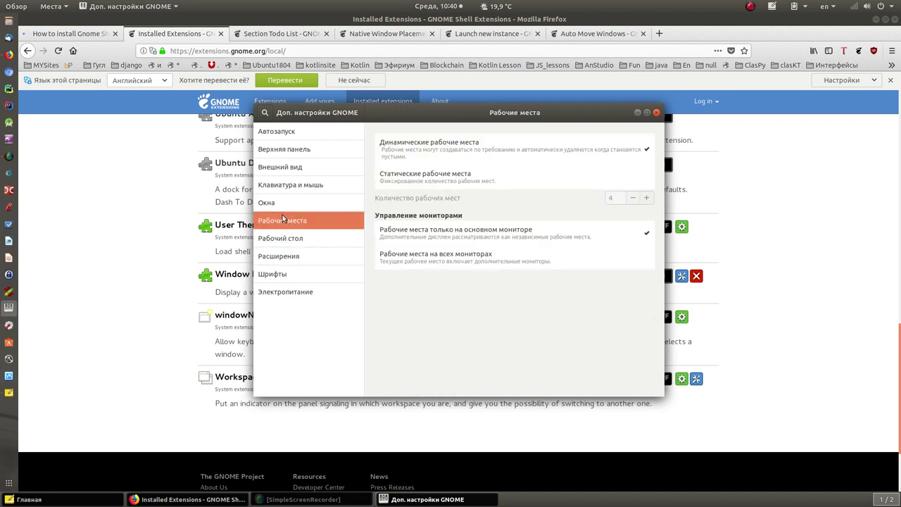
click(275, 205)
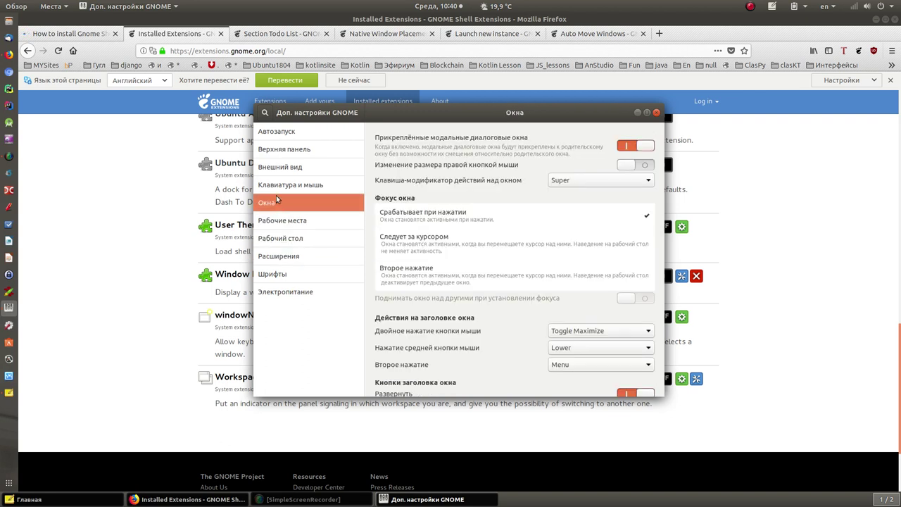
click(286, 171)
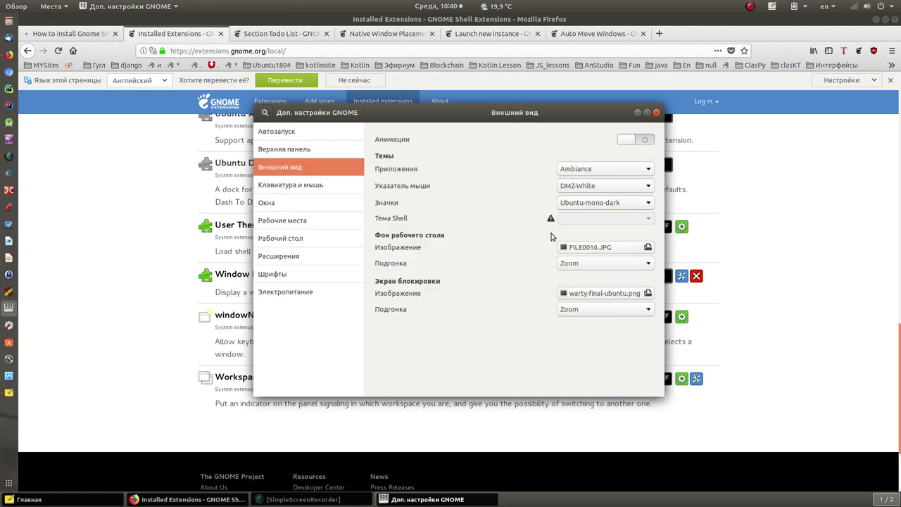
click(637, 113)
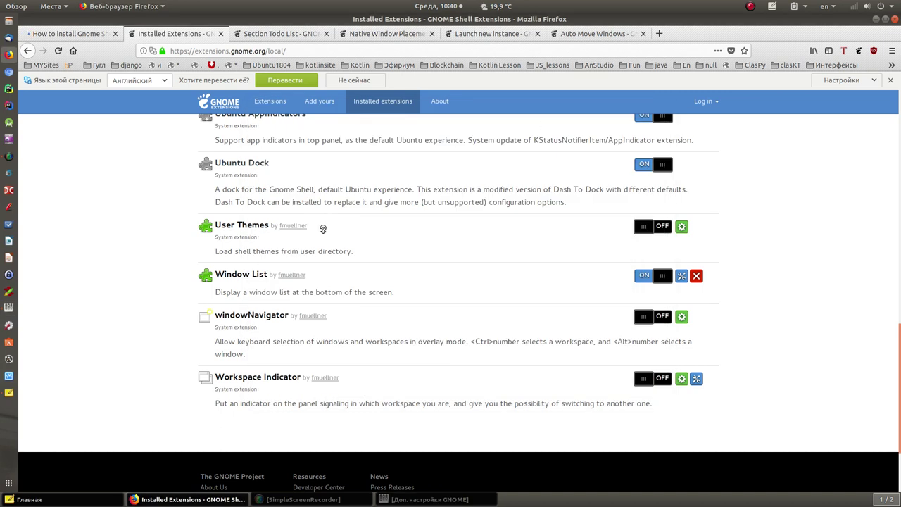
Demonstrate the Window List extension by switching to GNOME Tweaks and back to Firefox.
scroll(328, 239, down, 1)
scroll(333, 241, up, 1)
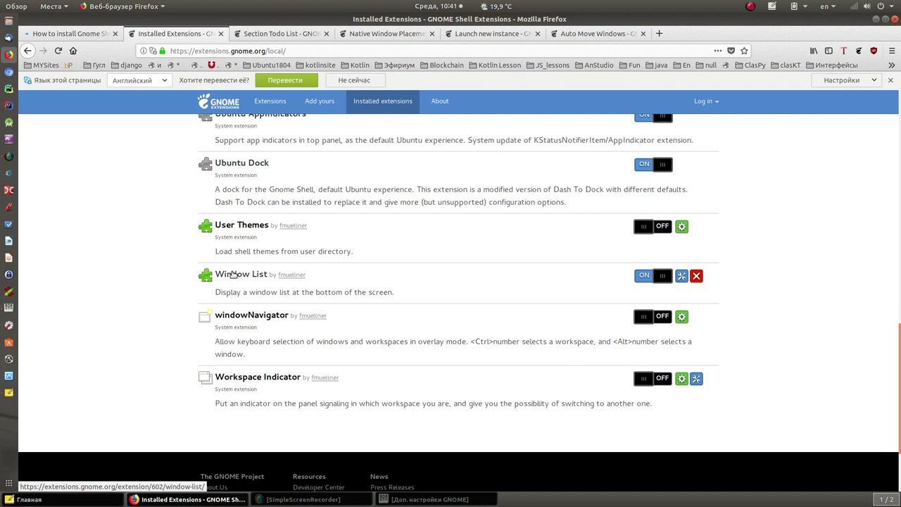
click(416, 499)
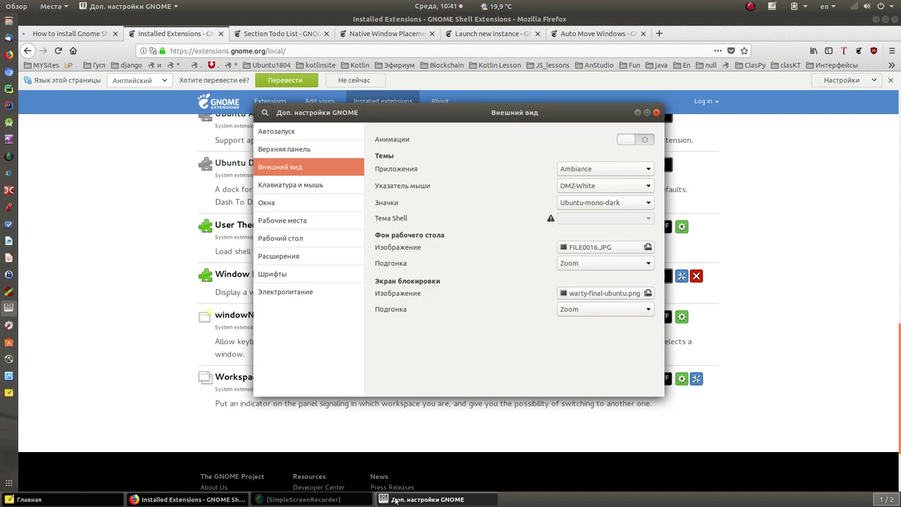
click(200, 499)
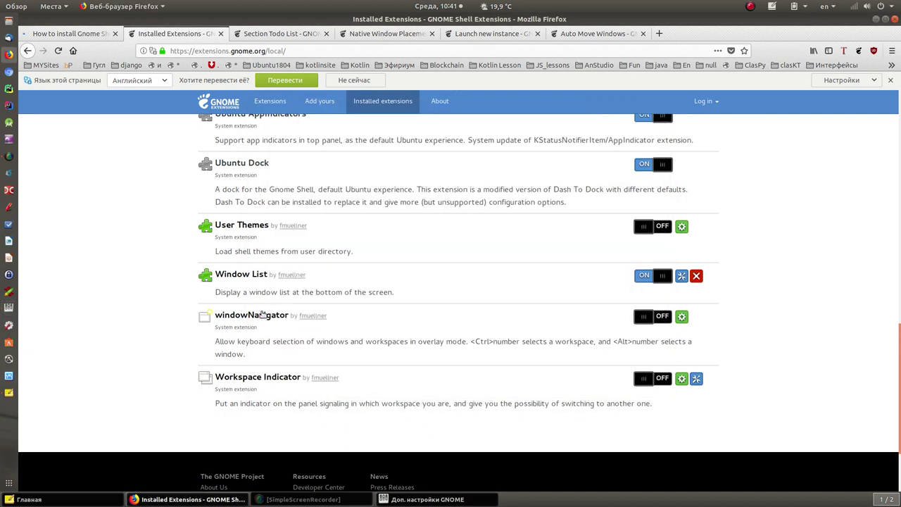
Open the windowNavigator extension page in a new tab, view its enlarged screenshot and close the preview.
right_click(247, 320)
click(263, 325)
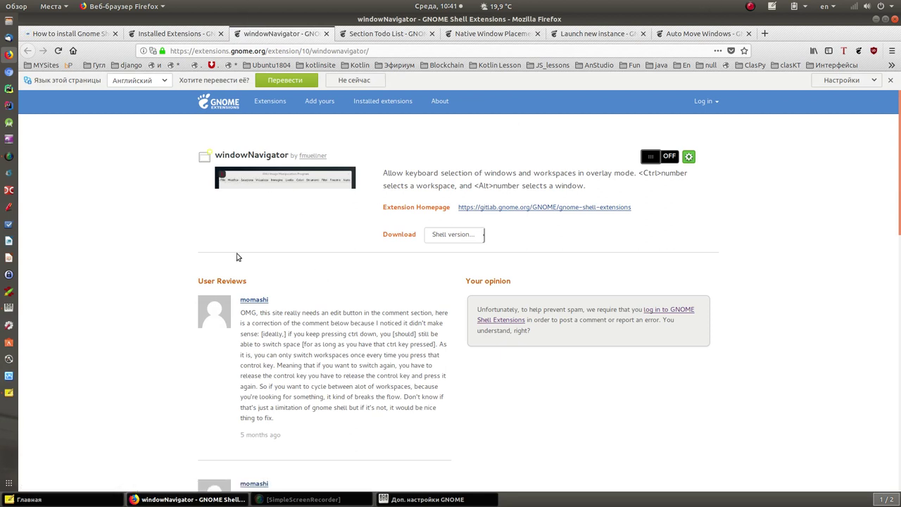
click(270, 182)
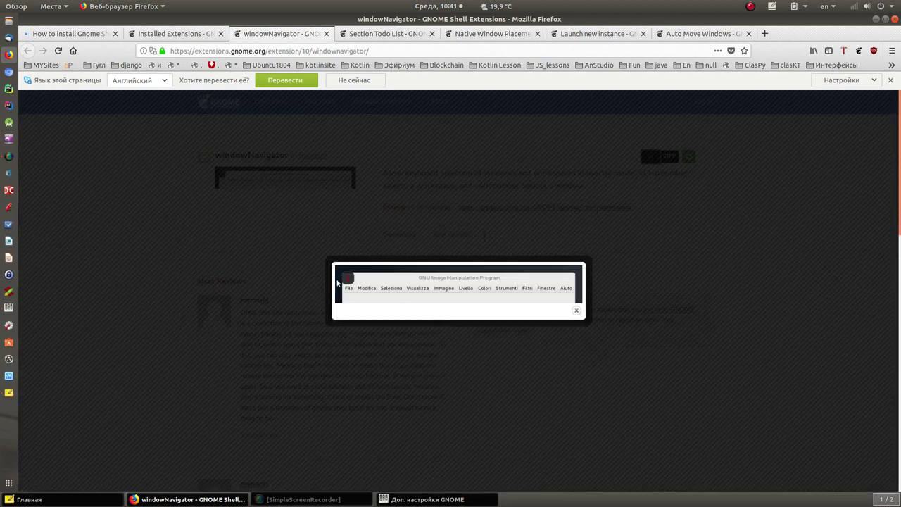
click(225, 240)
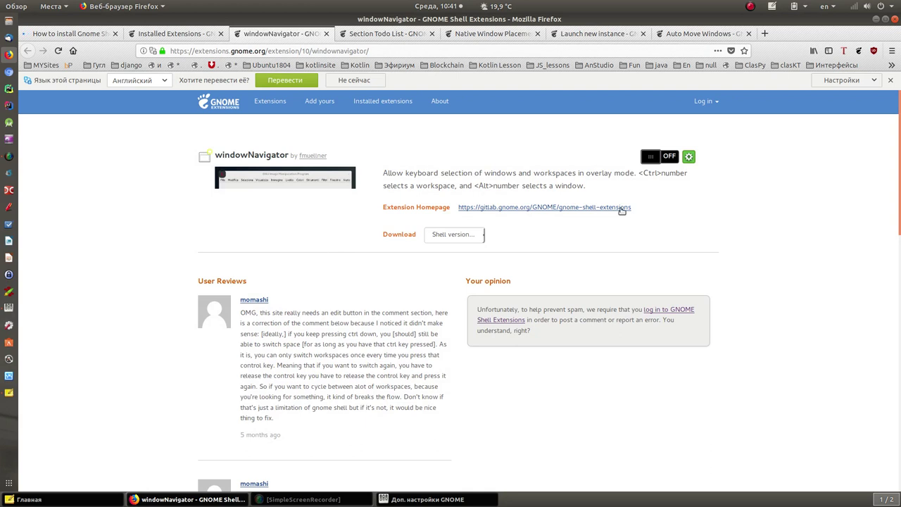
View the list of available workspaces and return to the Workspace Indicator entry on the Installed Extensions page.
click(891, 499)
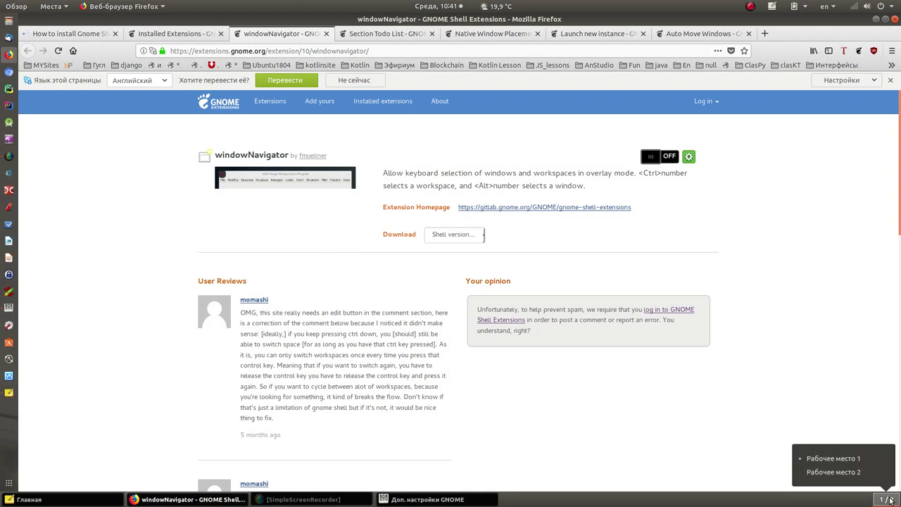
click(691, 394)
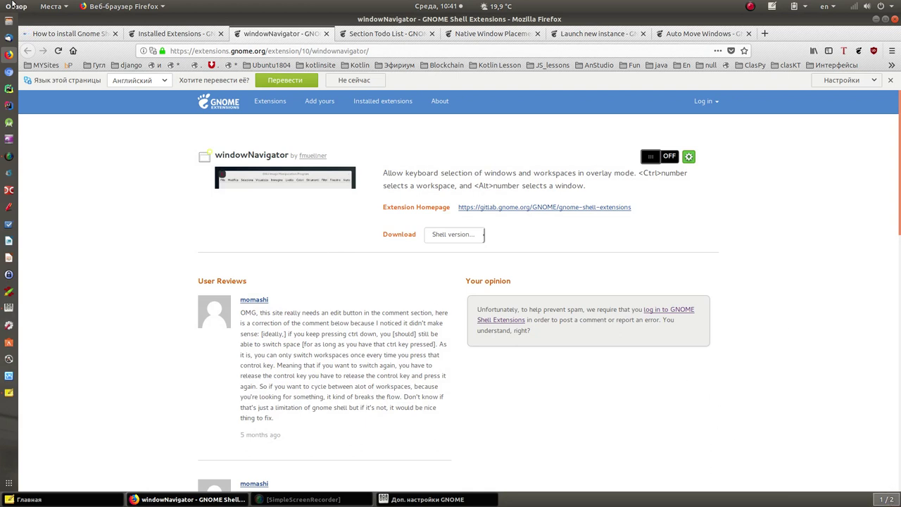
click(202, 35)
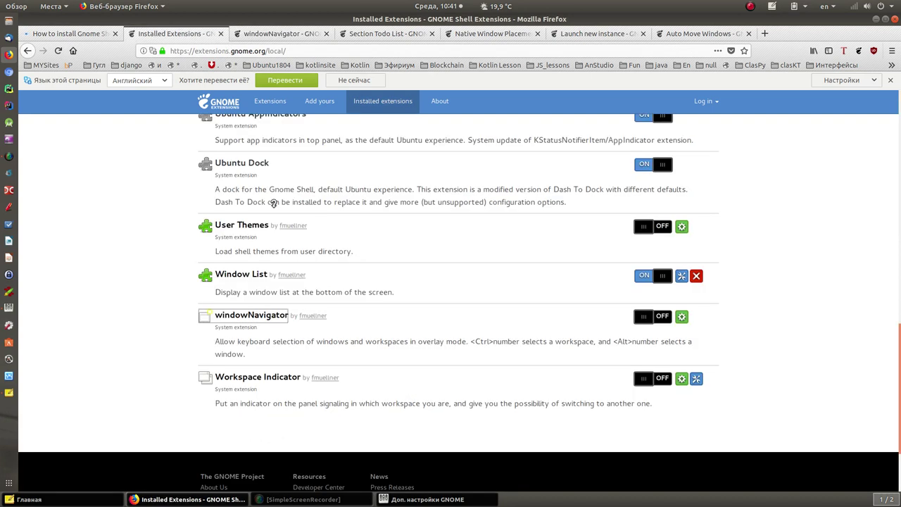
right_click(263, 380)
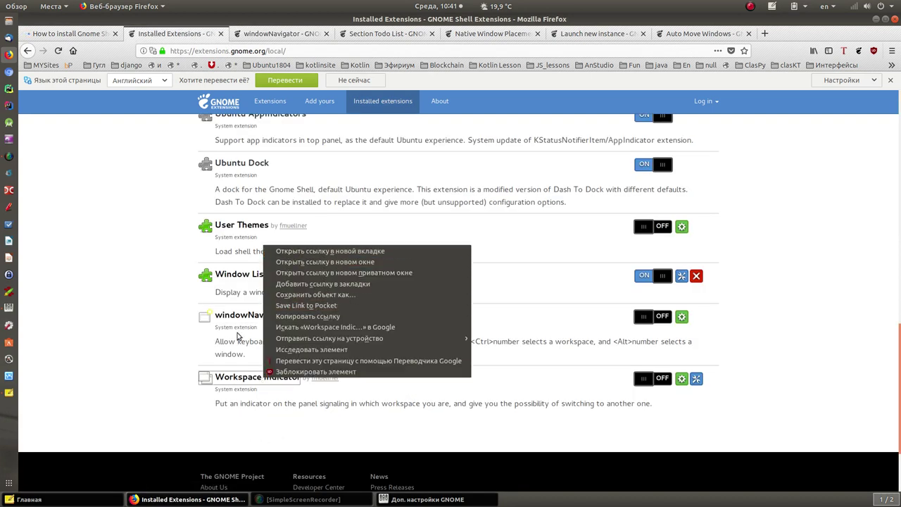
click(108, 299)
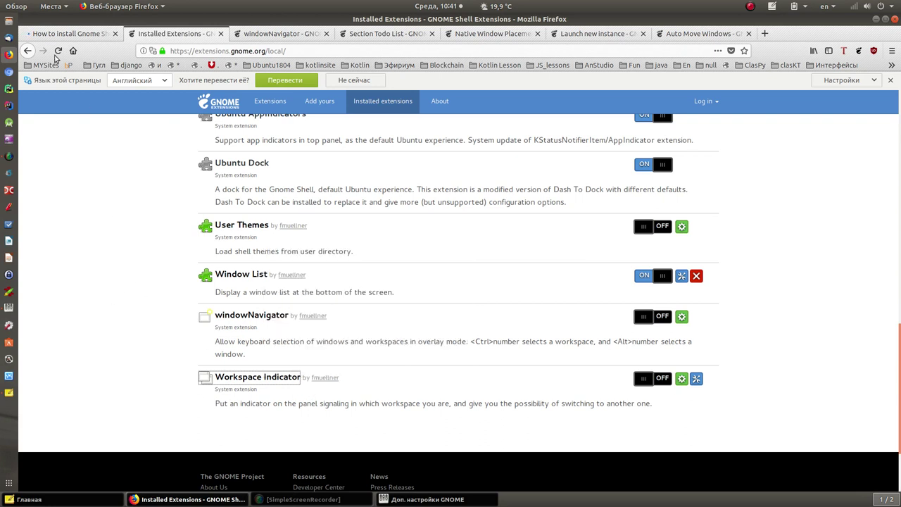
Show the GNOME Tweaks Внешний вид settings again and return to the Installed Extensions page in Firefox.
click(9, 307)
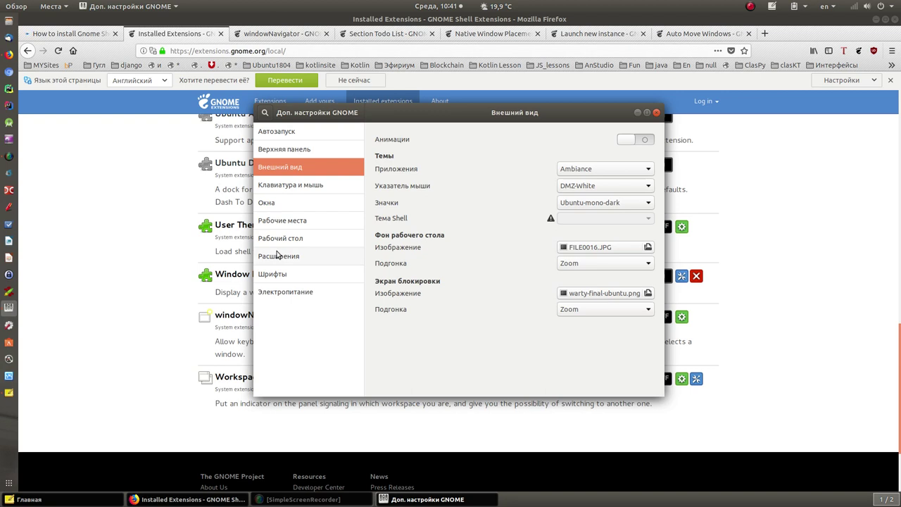
click(88, 270)
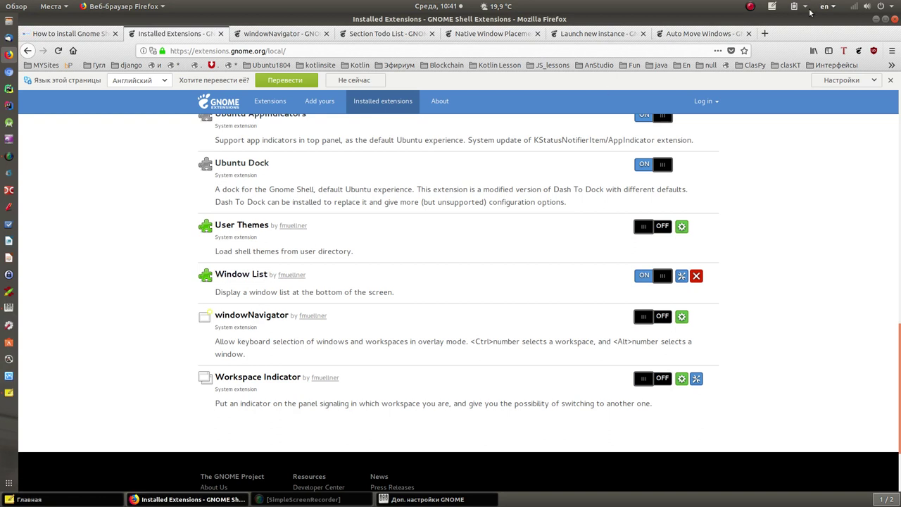
Search the GNOME Shell extensions catalogue for "E" and browse the first page of results.
click(266, 102)
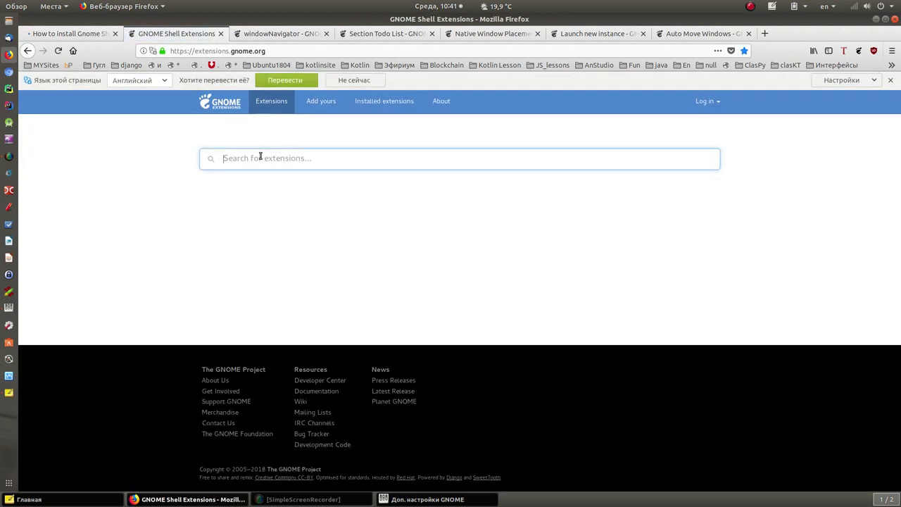
text(E)
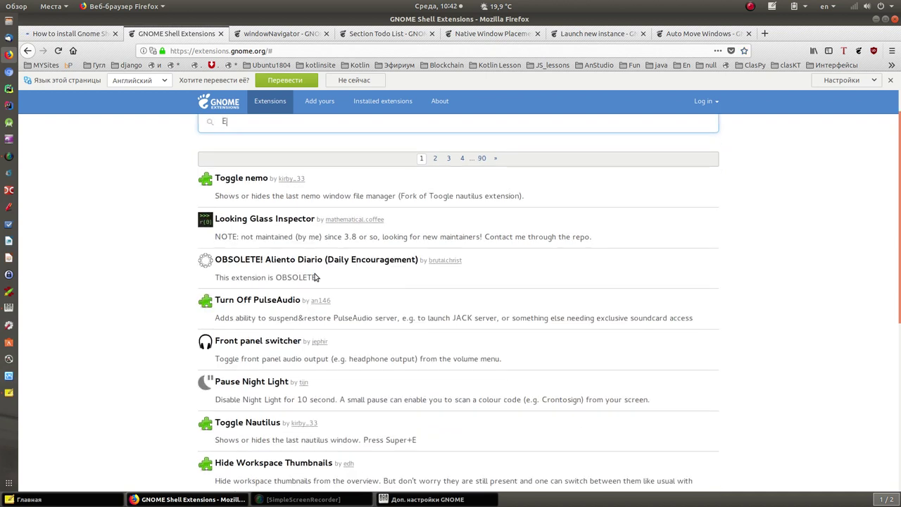
scroll(268, 290, down, 5)
scroll(314, 288, up, 3)
scroll(314, 288, up, 2)
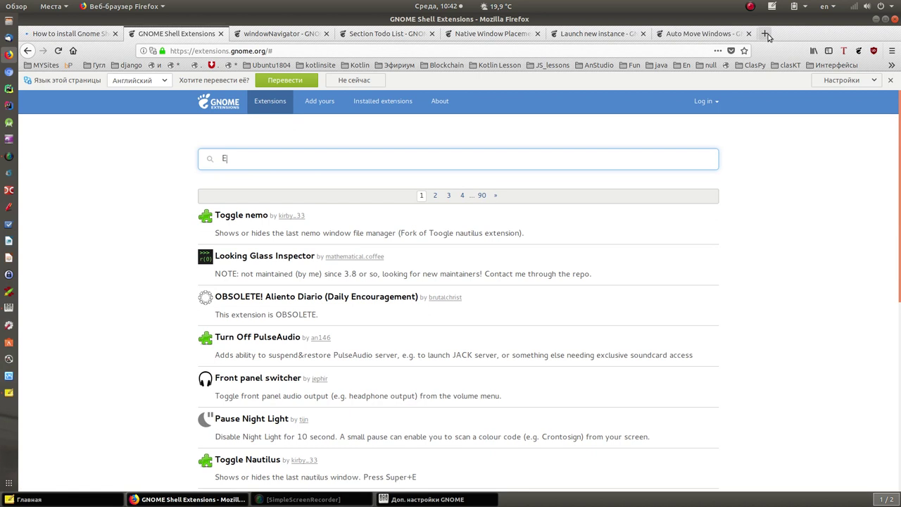
Return to the Installed Extensions page on extensions.gnome.org and look through the list.
click(364, 107)
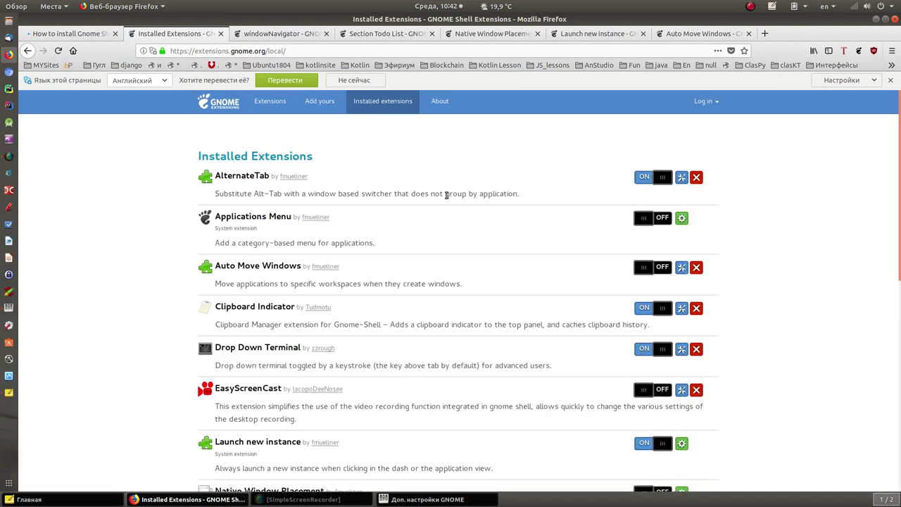
scroll(328, 266, down, 5)
scroll(329, 266, up, 5)
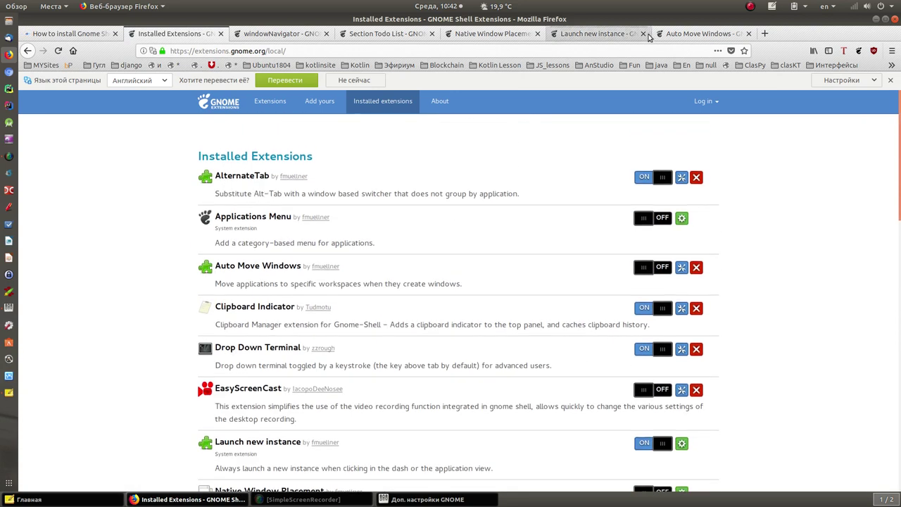
Open the bookmarked Losst article "Настройка Ubuntu 18.04 после установки" in a new tab and skim it to section 8, "Настройка GNOME".
click(765, 34)
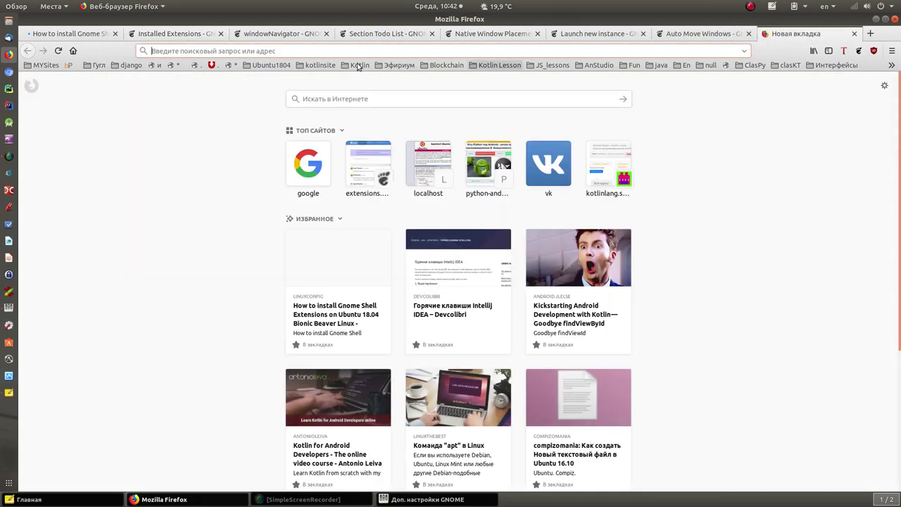
click(272, 65)
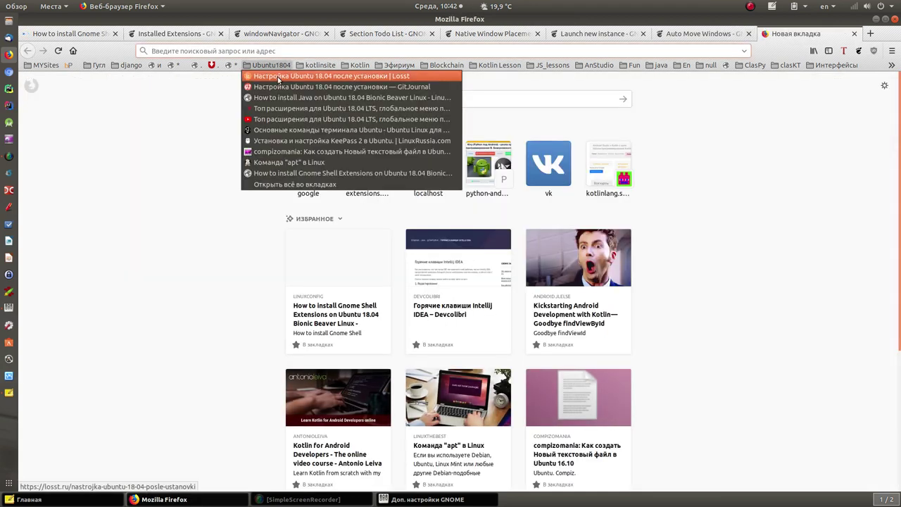
click(278, 77)
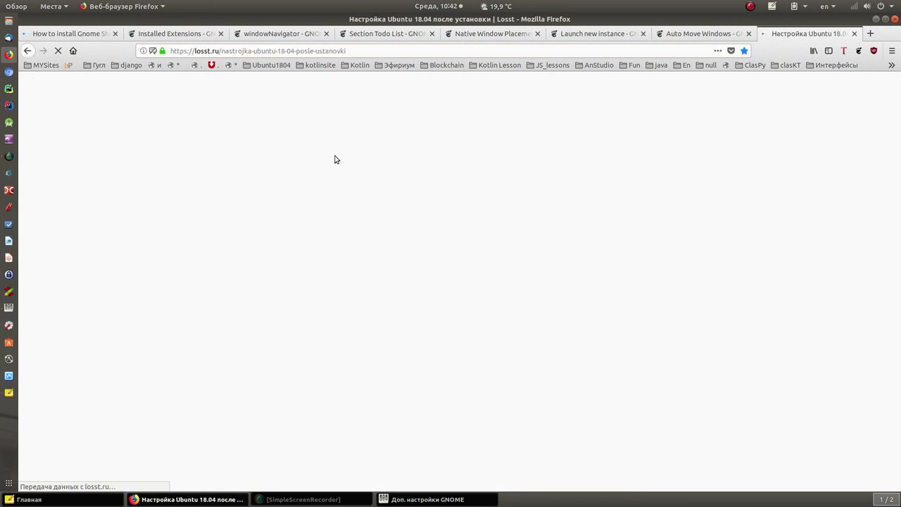
scroll(344, 187, down, 15)
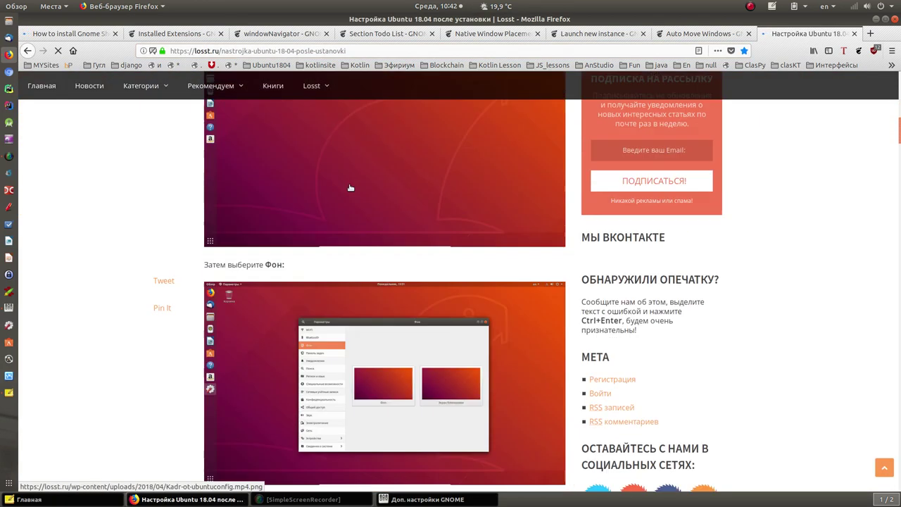
scroll(350, 194, down, 10)
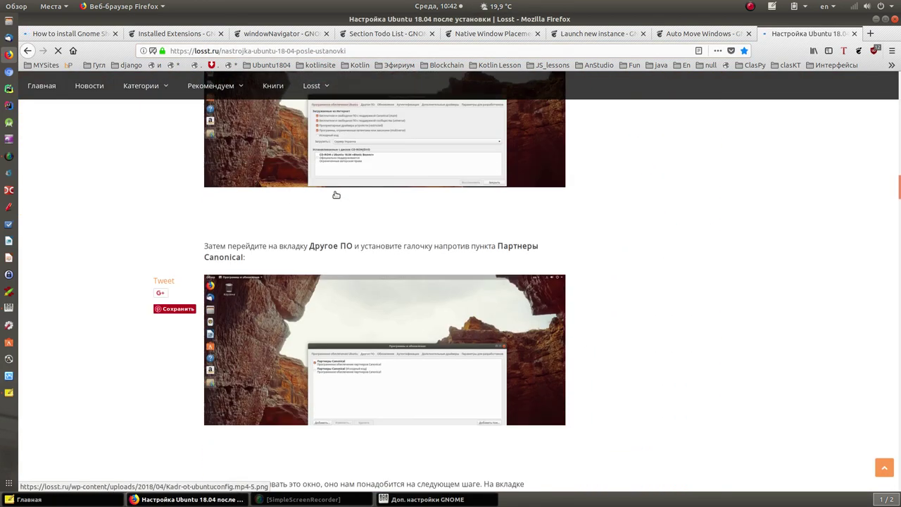
scroll(358, 242, down, 12)
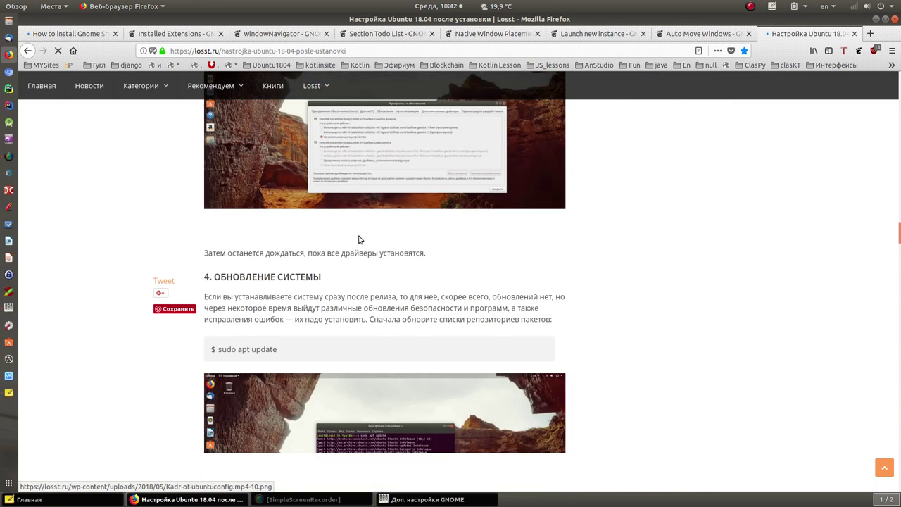
scroll(354, 246, down, 8)
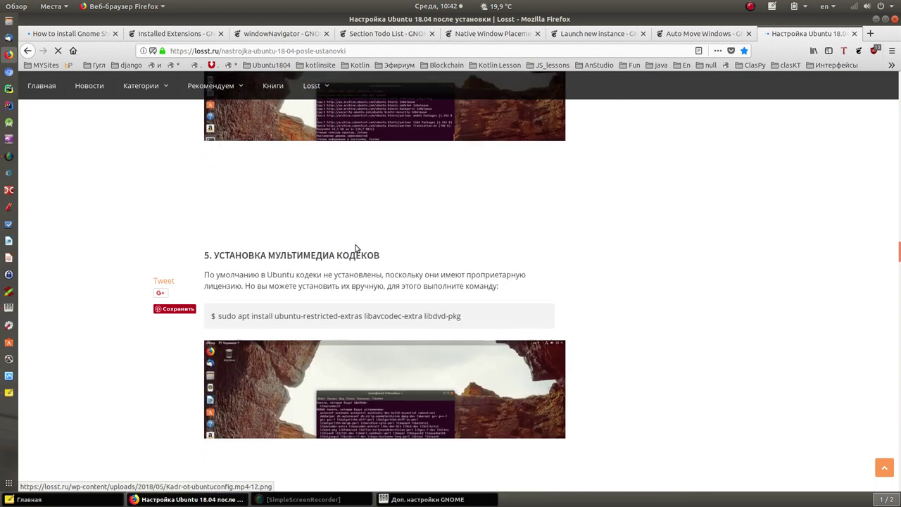
scroll(358, 250, down, 9)
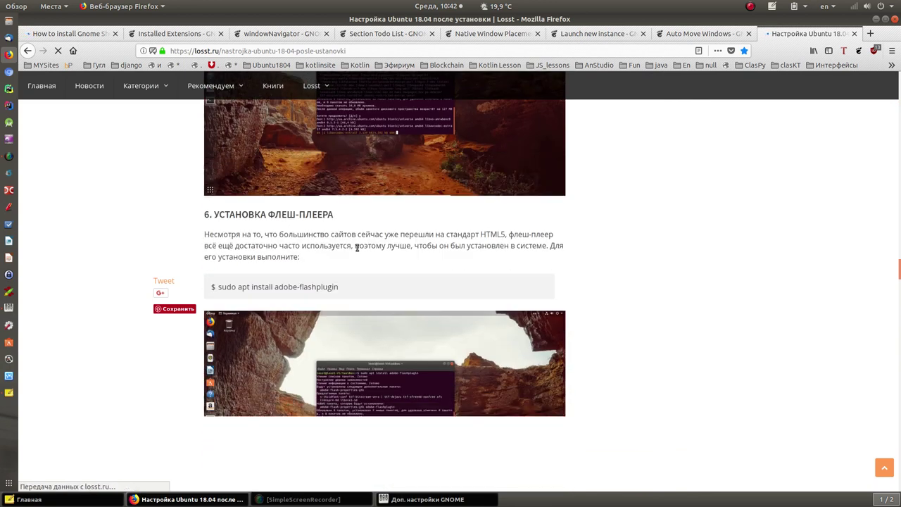
scroll(358, 243, down, 10)
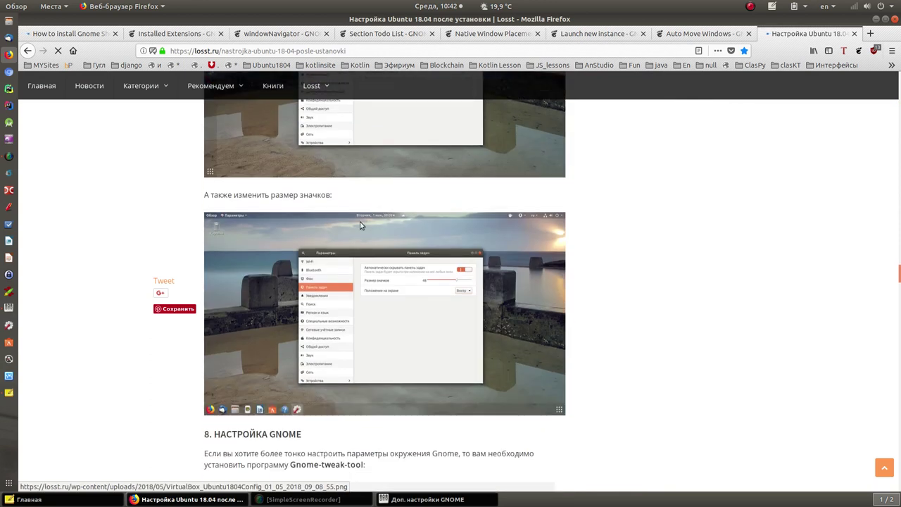
scroll(360, 227, down, 3)
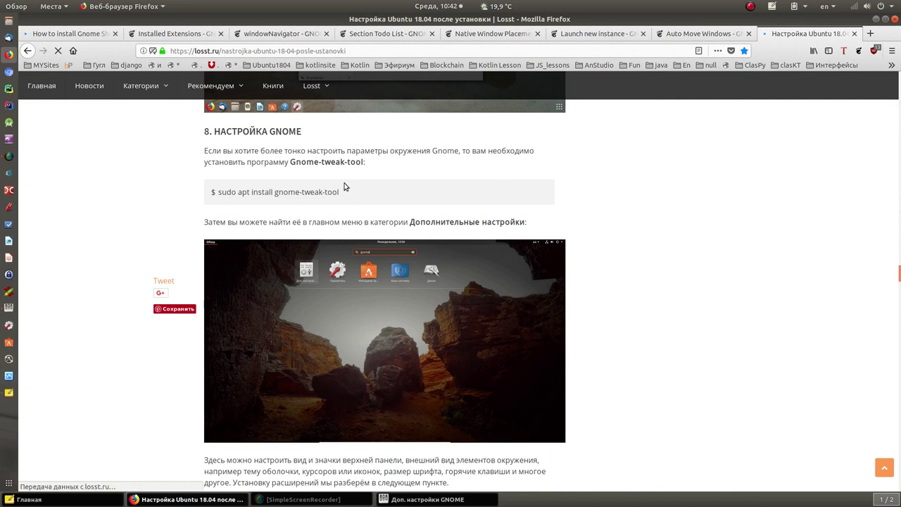
Highlight the command "sudo apt install gnome-tweak-tool" in section 8 and view the settings screenshots that follow it.
scroll(333, 185, down, 2)
scroll(334, 184, down, 2)
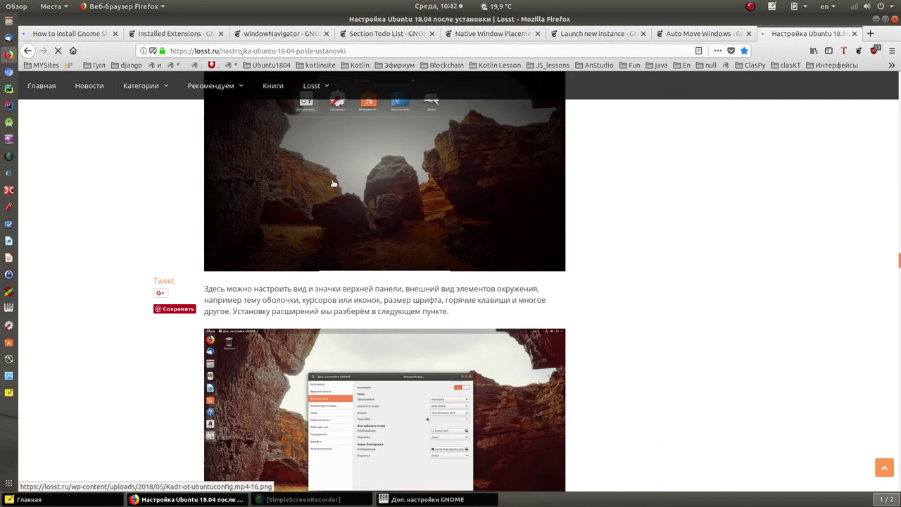
scroll(343, 194, up, 4)
drag(344, 195, 217, 192)
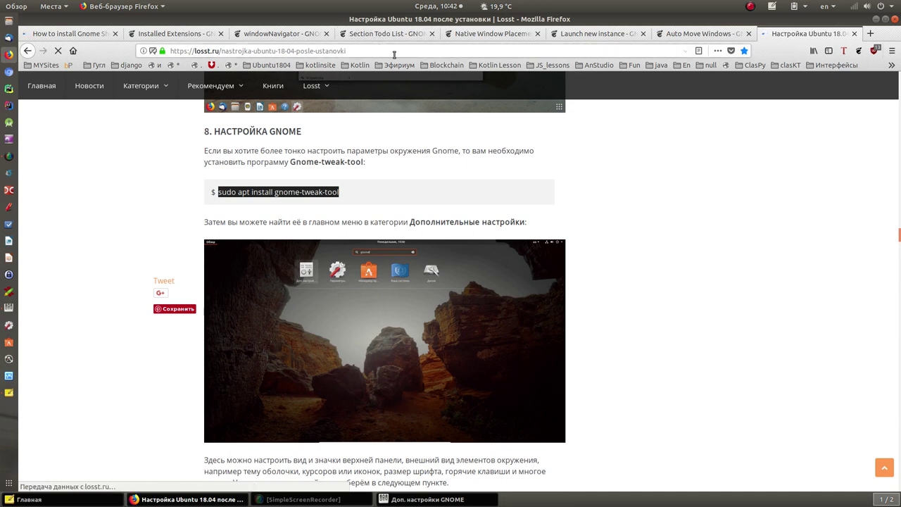
scroll(403, 272, down, 5)
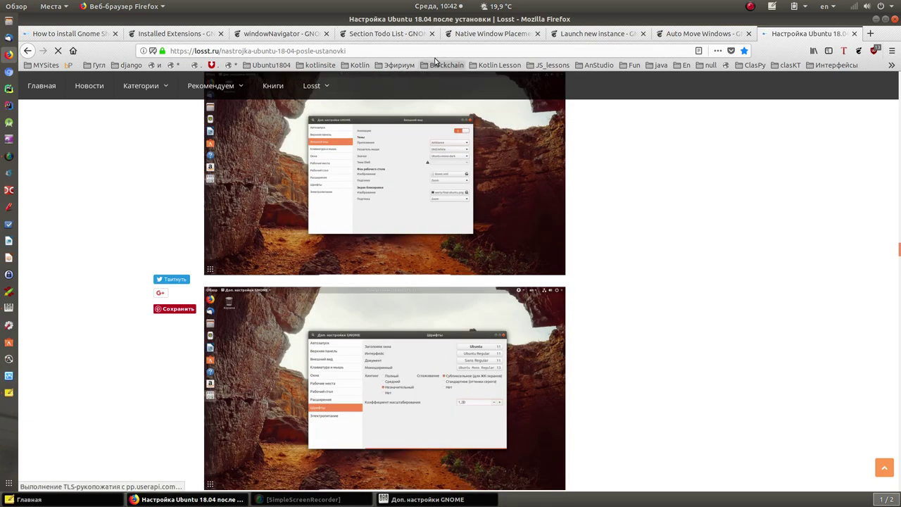
Open the bookmarked GitJournal article on setting up Ubuntu 18.04 and browse to its section "Используйте расширения GNOME".
click(273, 66)
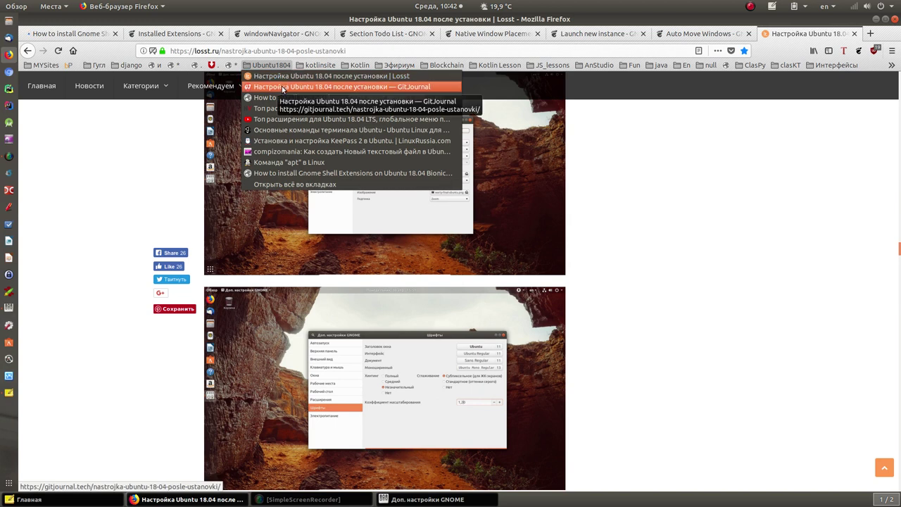
click(279, 87)
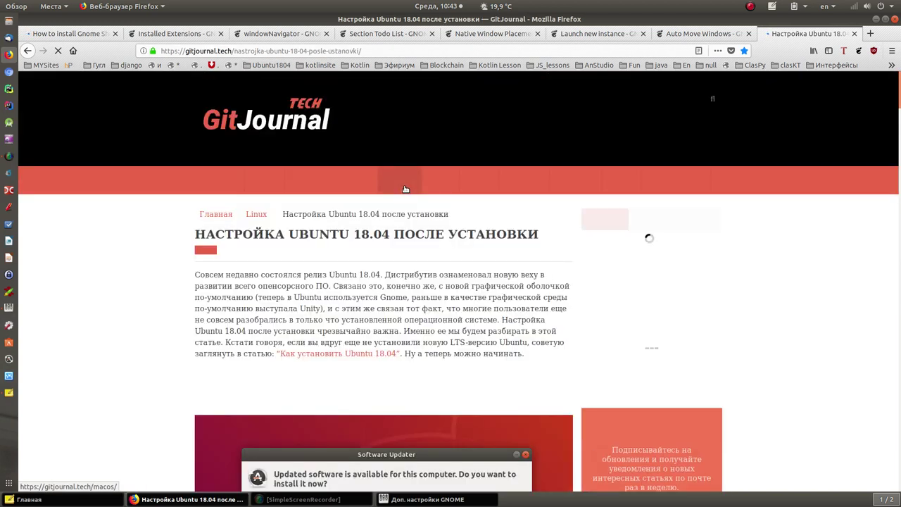
scroll(404, 186, down, 10)
scroll(406, 187, down, 15)
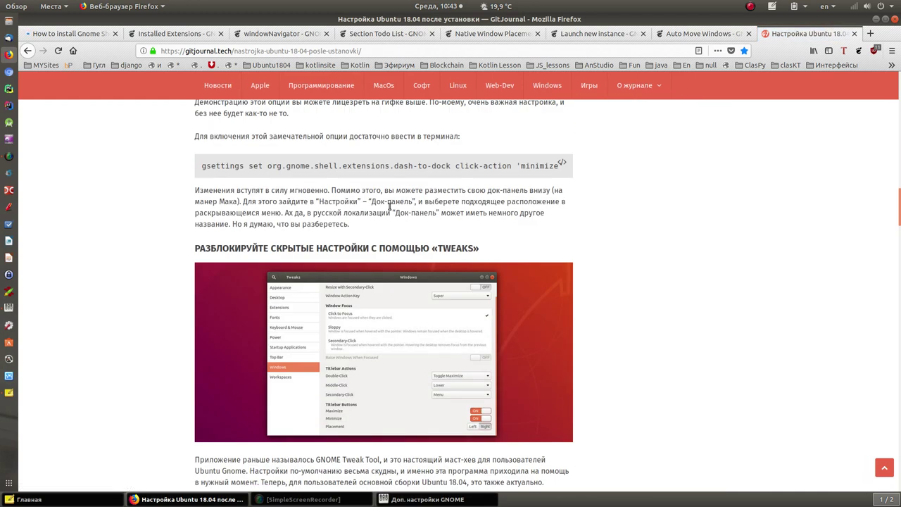
scroll(390, 206, down, 10)
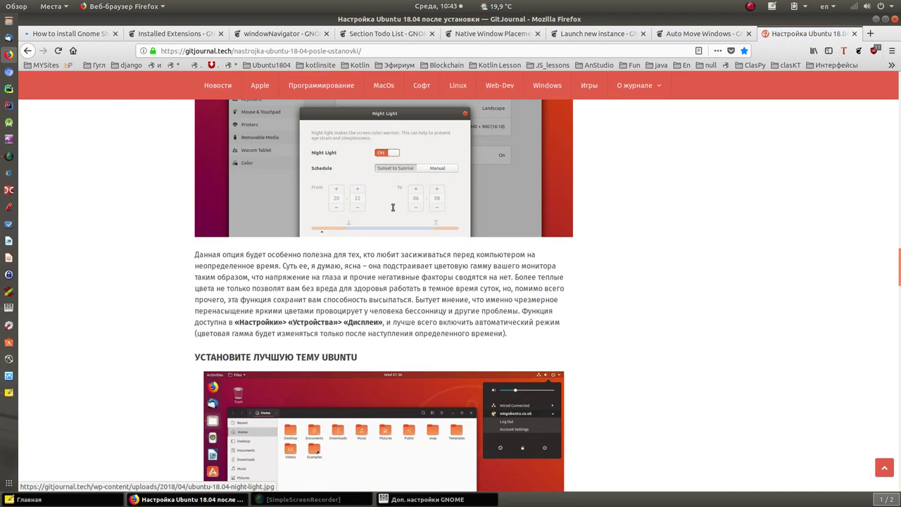
scroll(392, 210, down, 10)
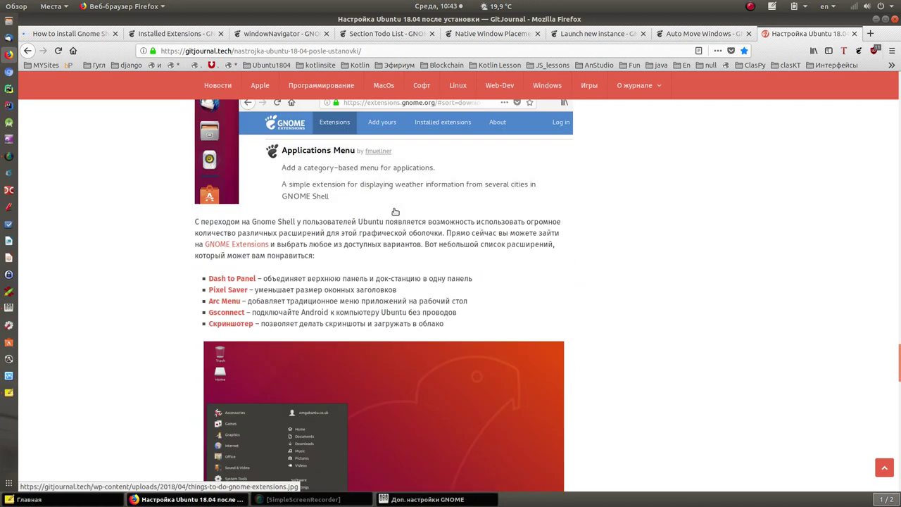
scroll(367, 119, up, 3)
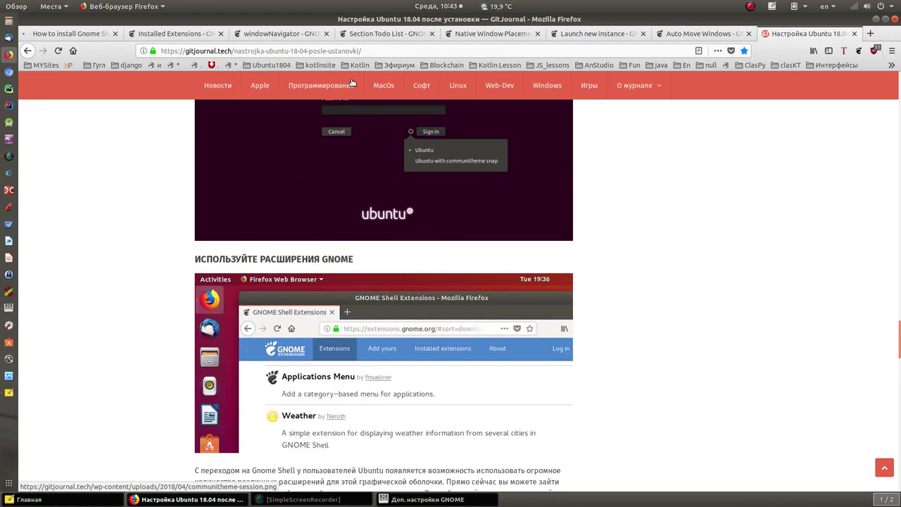
Open a new browser tab and enter "ubuntu 18.04" as the start of a web search query.
click(377, 34)
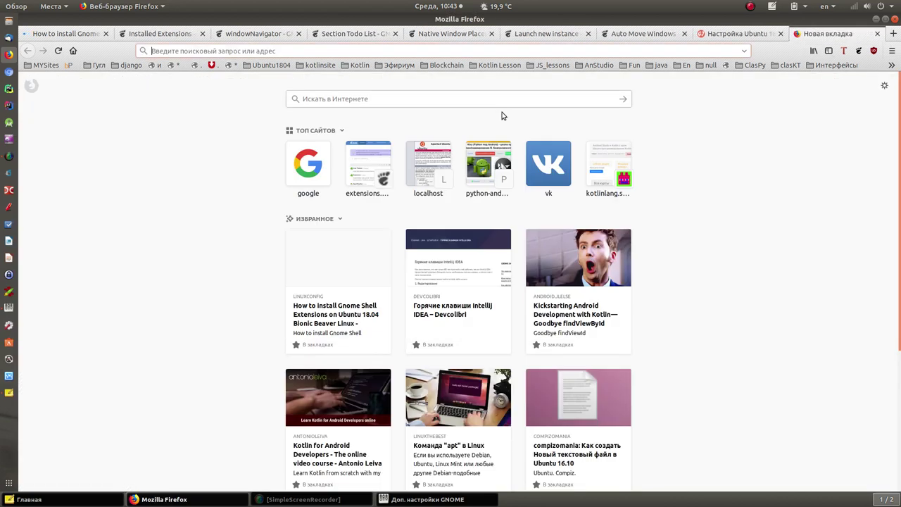
click(870, 33)
text(ubunt)
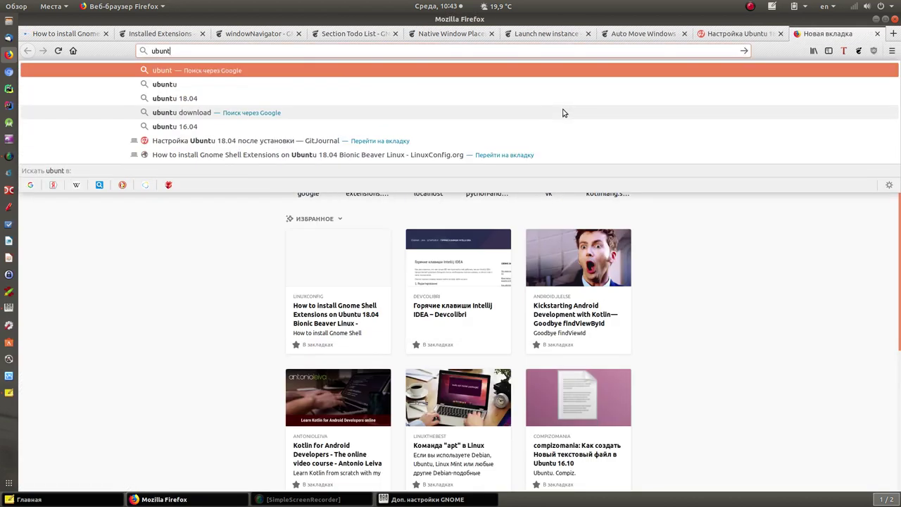
text(u 18)
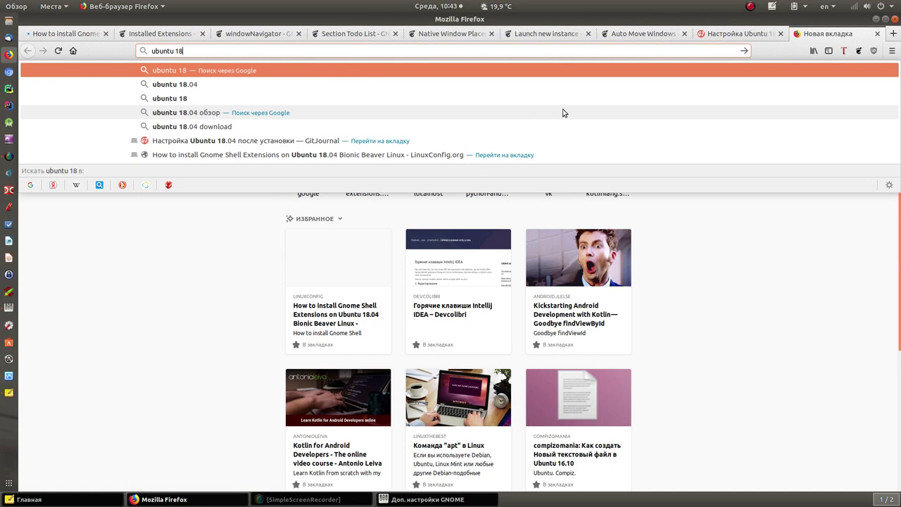
text(.04 gjl)
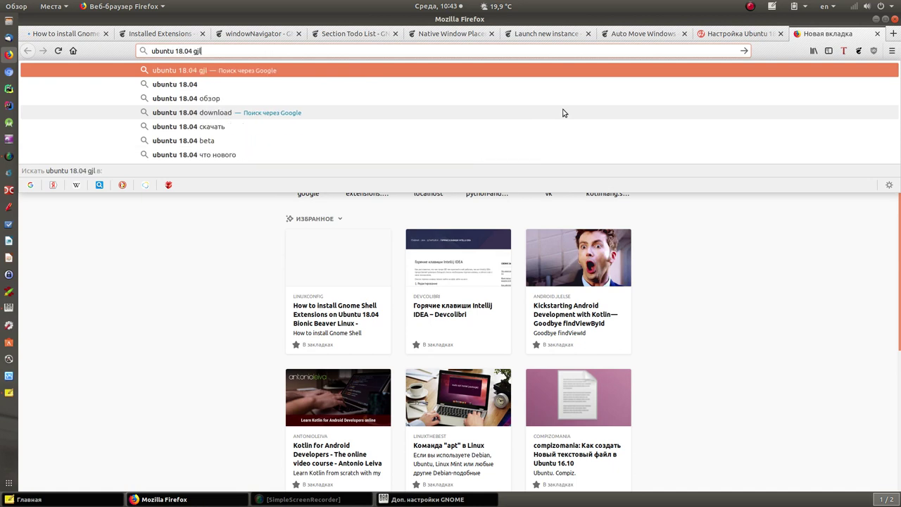
text(rk.xbnm)
key(BackSpace)
key(BackSpace)
key(BackSpace)
key(BackSpace)
key(BackSpace)
key(BackSpace)
key(BackSpace)
key(BackSpace)
key(BackSpace)
key(BackSpace)
key(BackSpace)
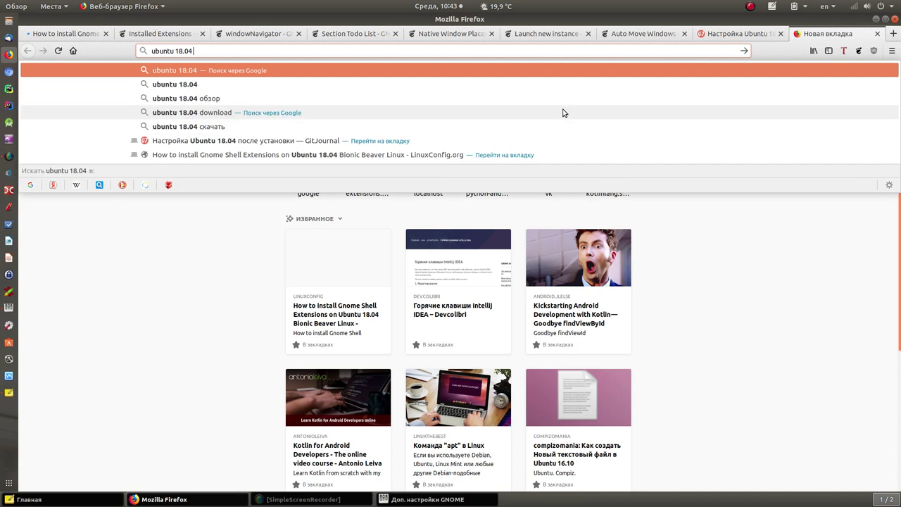
Complete the query as "ubuntu 18.04 подключить gnome shell" and run the Google search.
key(super+space)
text(подключить)
key(super+space)
text(g)
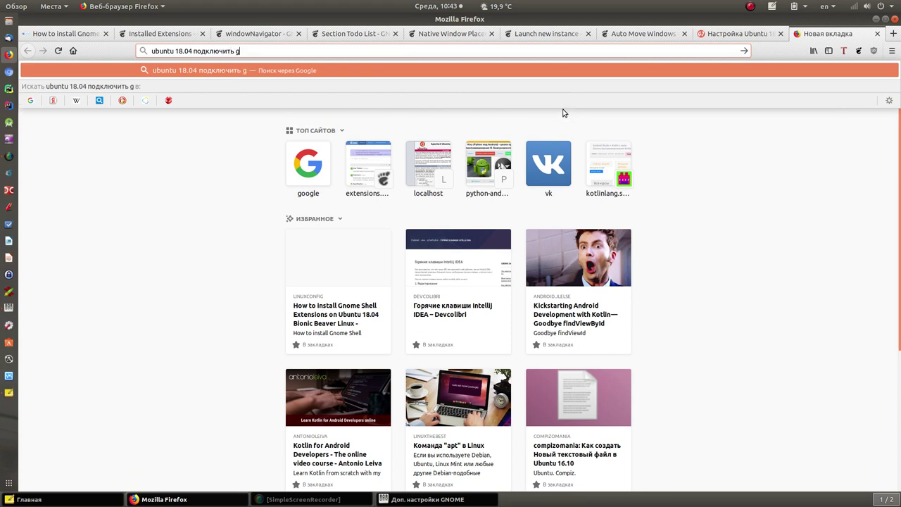
text(nome shell)
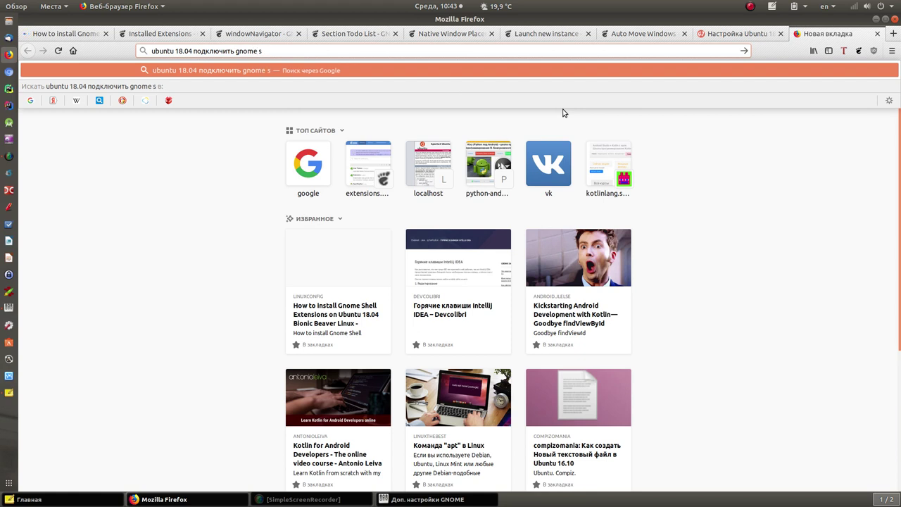
key(Return)
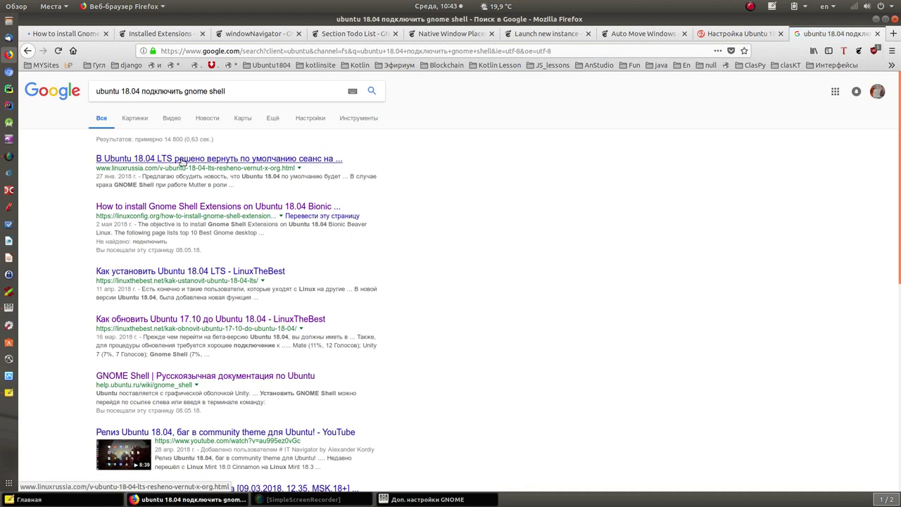
Open the search result "Как установить Ubuntu 18.04 LTS - LinuxTheBest" in a new tab and skim the article.
click(180, 275)
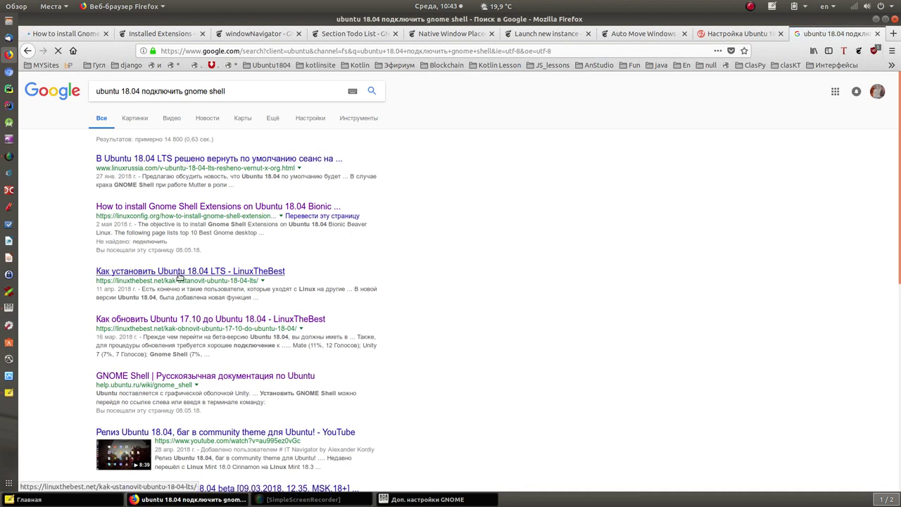
right_click(180, 277)
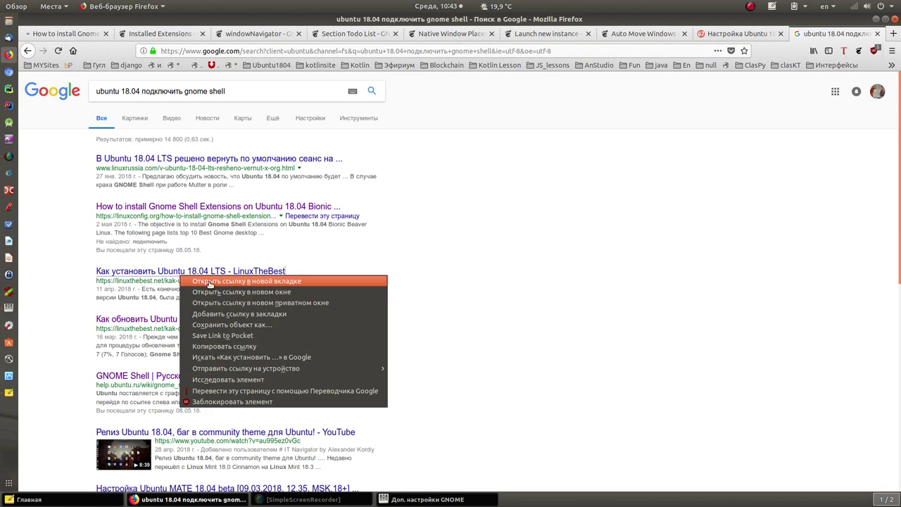
click(209, 284)
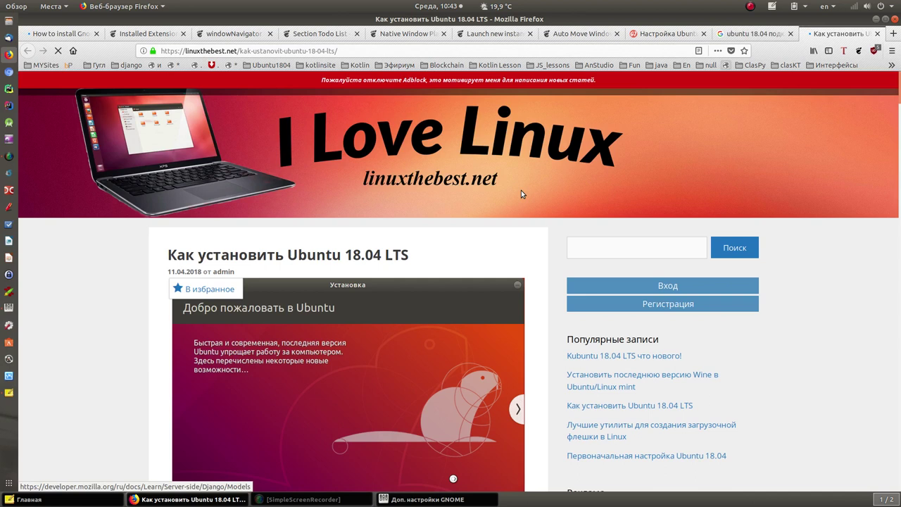
scroll(451, 252, down, 3)
scroll(450, 252, down, 15)
scroll(444, 245, down, 15)
scroll(446, 245, down, 15)
Return to the Google results and open the LinuxRussia article on Ubuntu 18.04 LTS restoring the default X.Org session in a new tab.
click(765, 36)
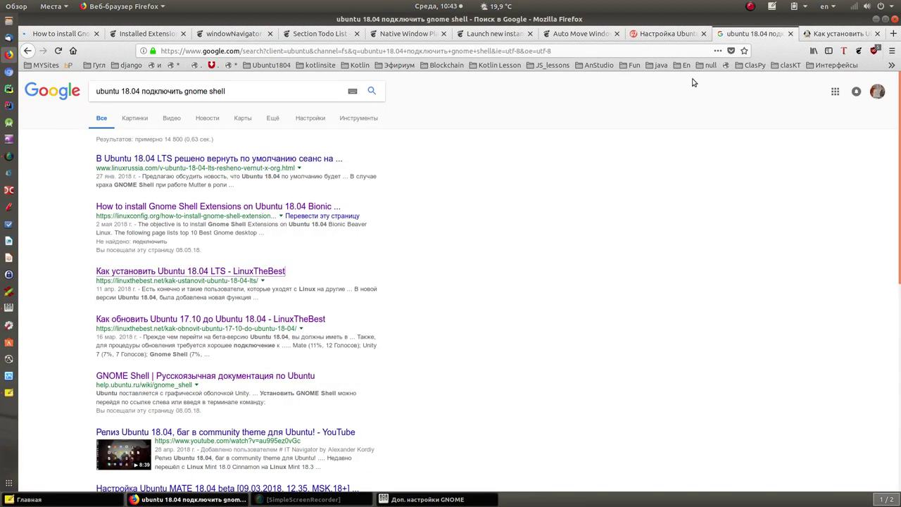
right_click(209, 161)
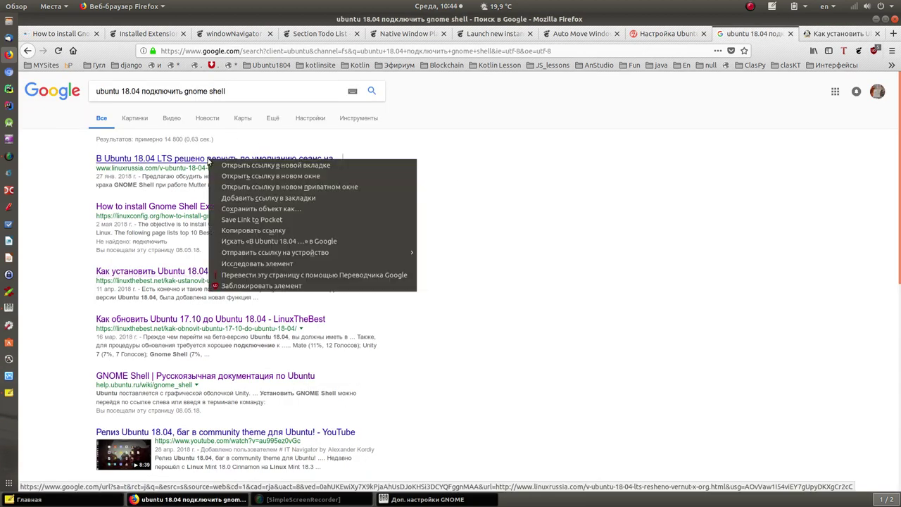
click(316, 165)
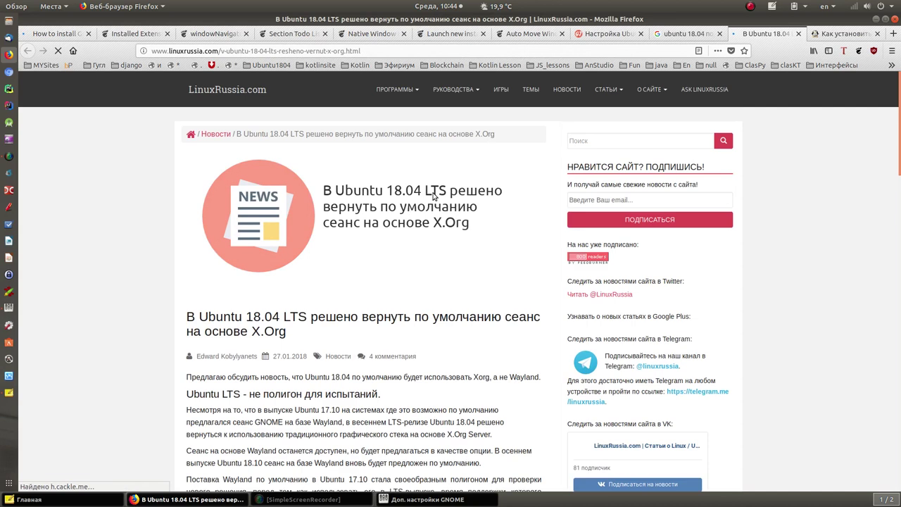
Skim the LinuxRussia article on the X.Org session, and return to the Google results to look through the remaining articles.
scroll(434, 196, down, 15)
scroll(434, 196, down, 8)
click(680, 34)
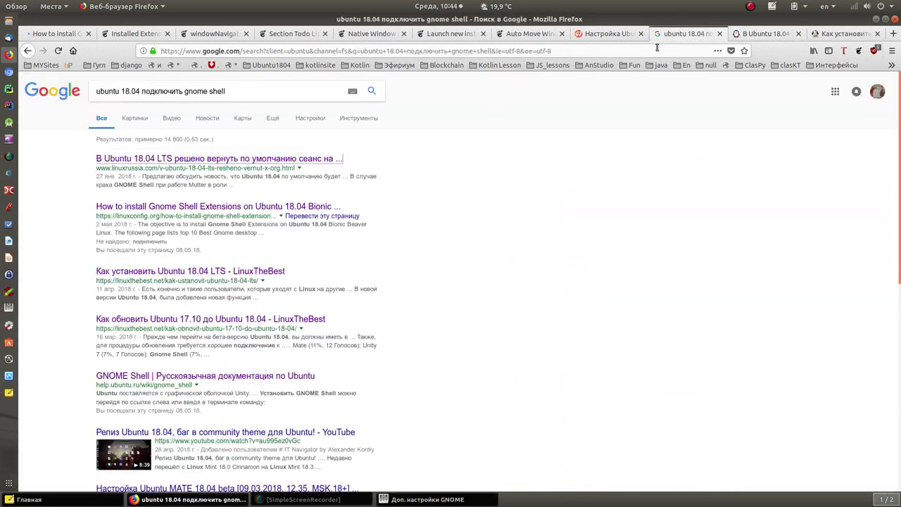
scroll(239, 253, down, 5)
scroll(272, 233, up, 2)
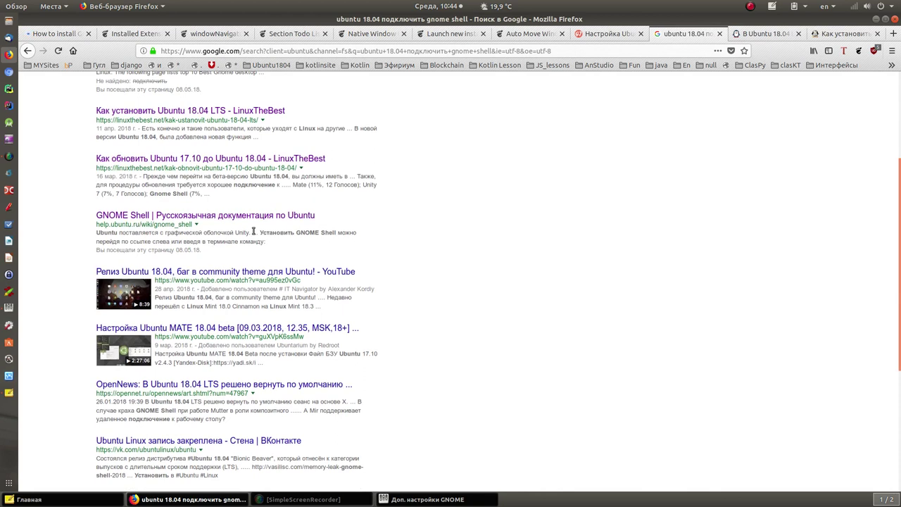
scroll(237, 234, down, 2)
scroll(225, 225, up, 5)
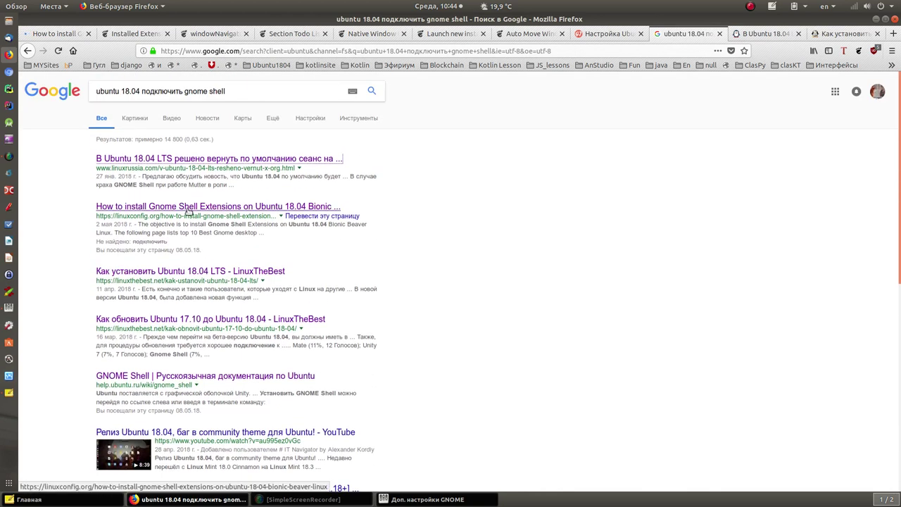
Open the LinuxConfig result on installing Gnome Shell Extensions in a new tab and read the Ubuntu repository installation section.
right_click(203, 215)
click(205, 215)
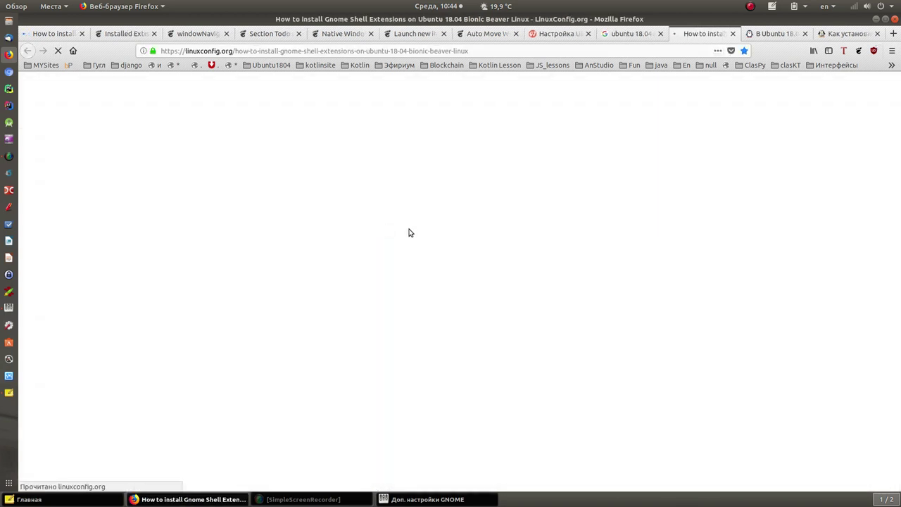
scroll(409, 208, down, 10)
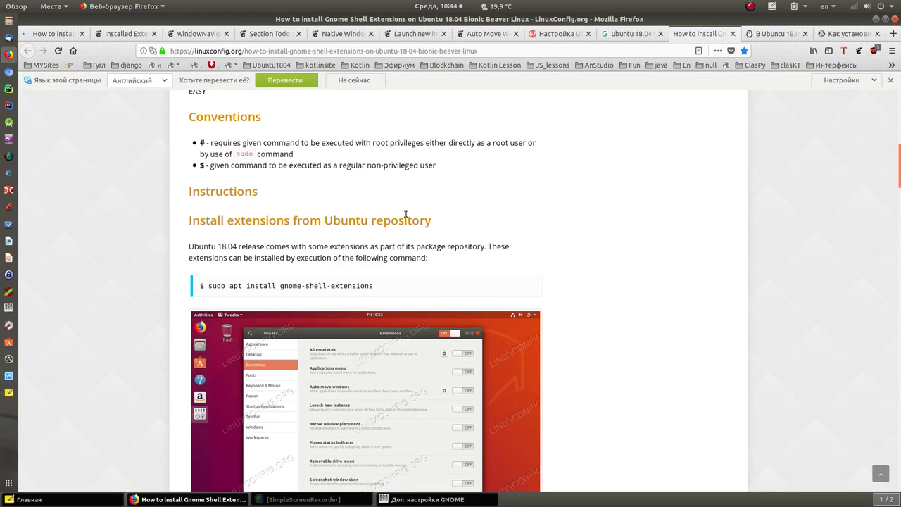
scroll(391, 216, down, 4)
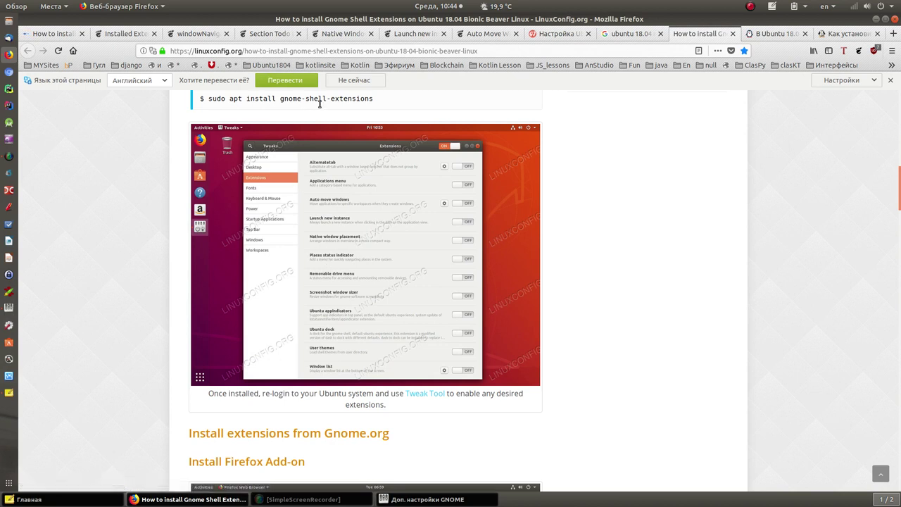
Switch to GNOME Tweaks, view its extensions list (Расширения), and minimize the window.
click(9, 307)
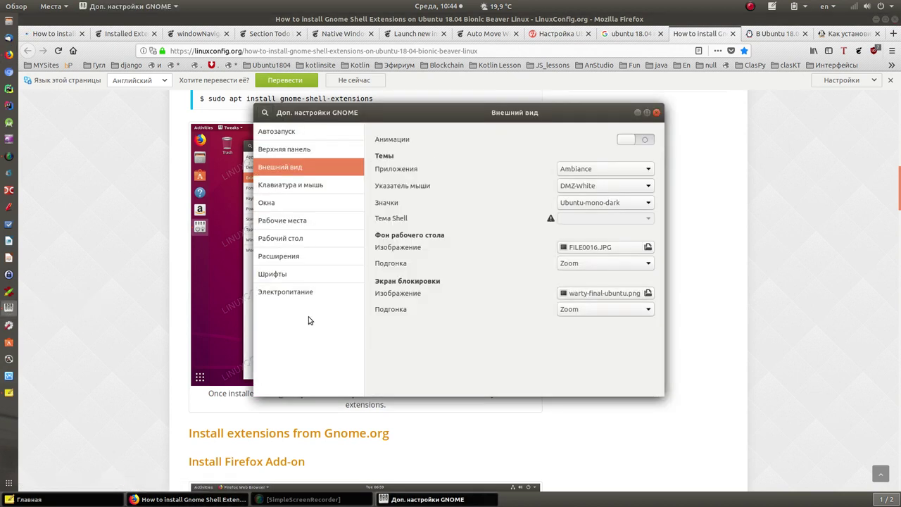
click(283, 256)
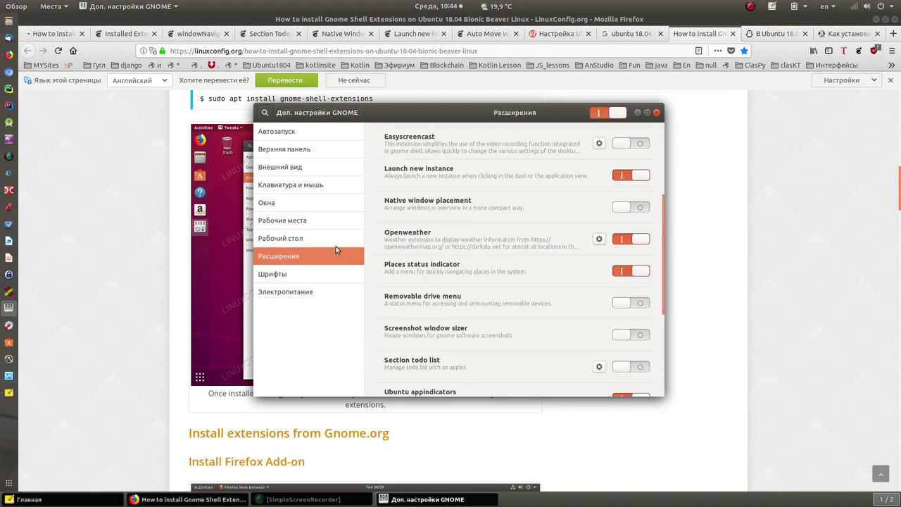
click(637, 113)
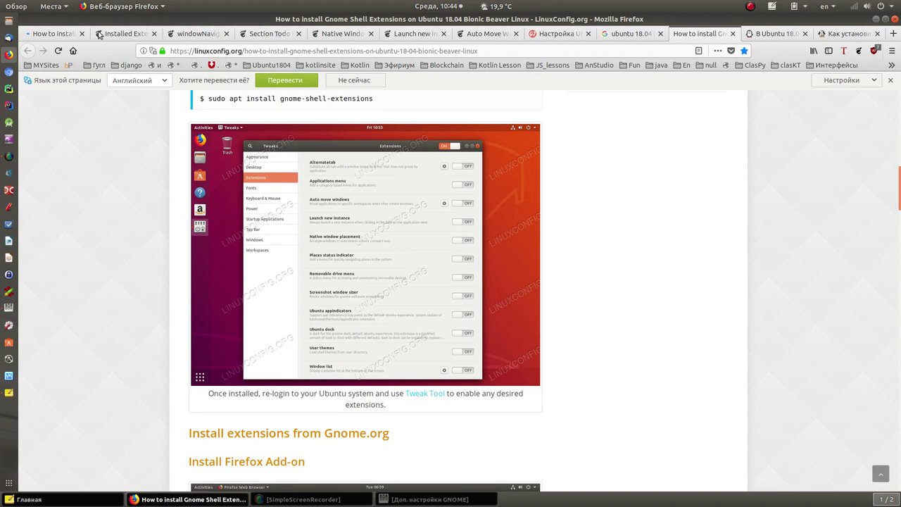
Minimize Firefox to show the desktop and bring it back through the Activities overview.
click(875, 19)
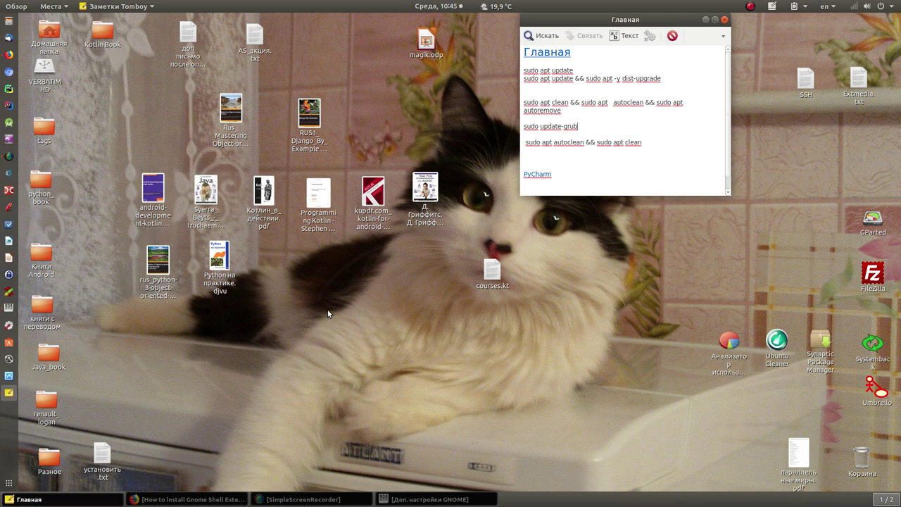
mouse_move(2, 2)
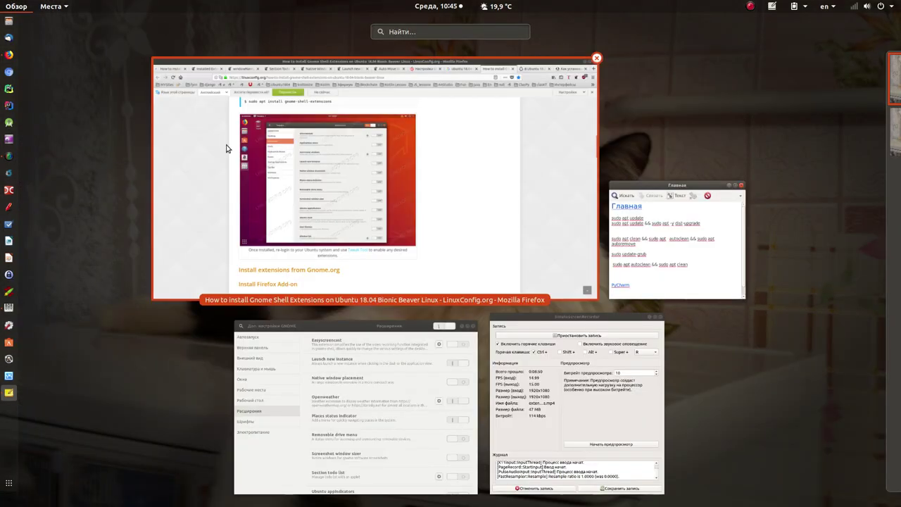
click(483, 164)
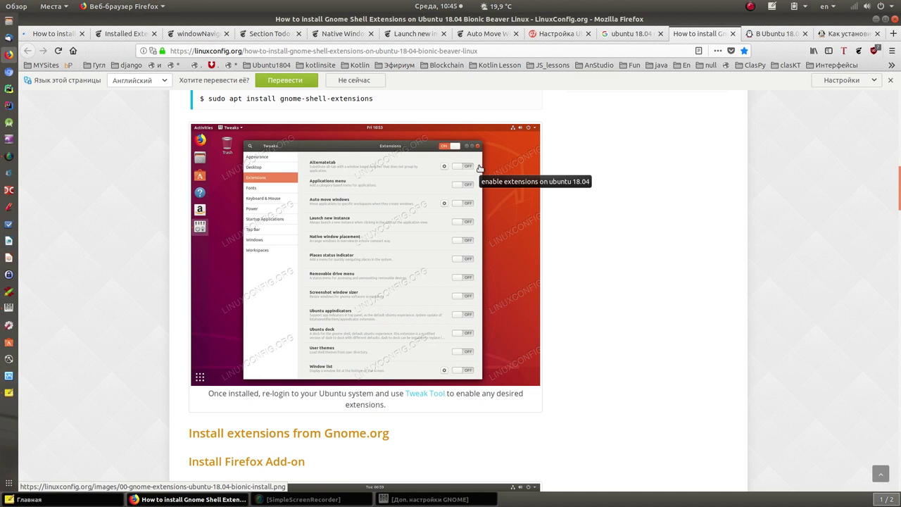
Go through the open browser tabs from the LinuxConfig article and installed extensions to the Launch new instance extension page.
click(55, 33)
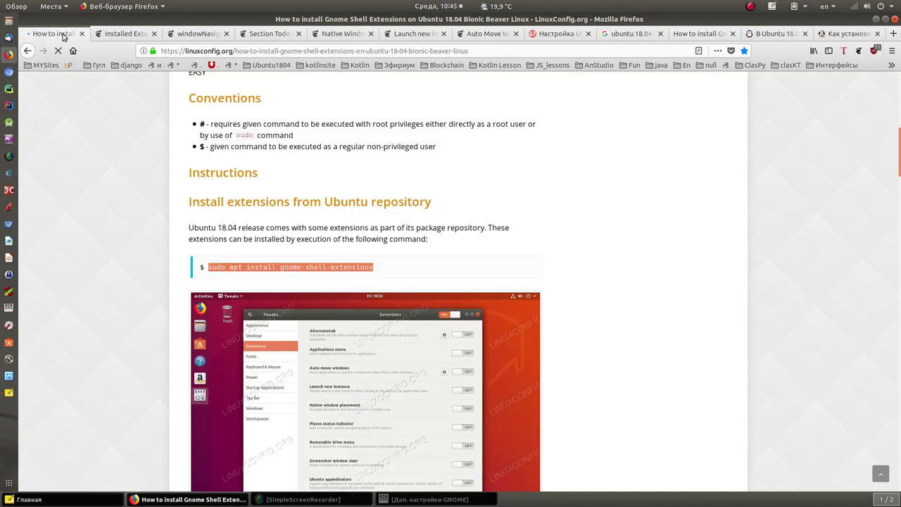
click(126, 39)
click(191, 39)
click(272, 39)
click(347, 39)
click(417, 39)
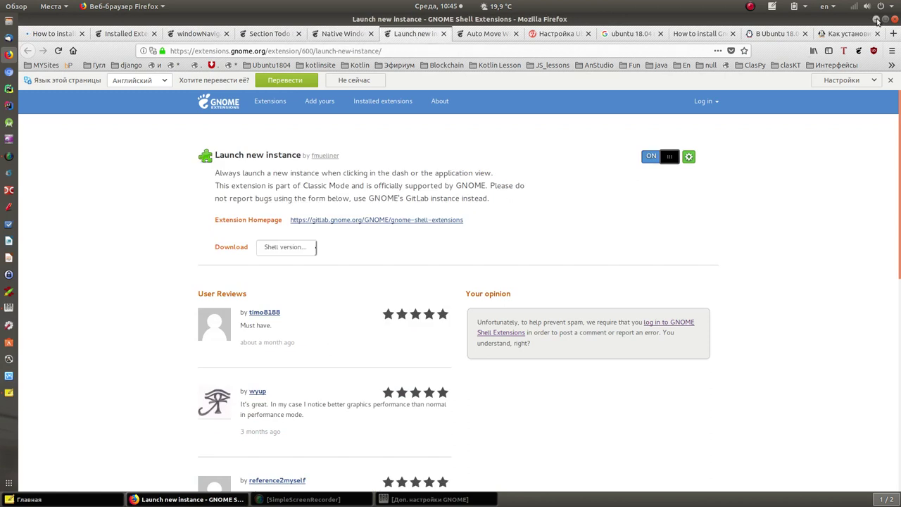
Demonstrate minimizing and restoring Firefox twice, first by switching windows and again through the Activities overview.
click(876, 19)
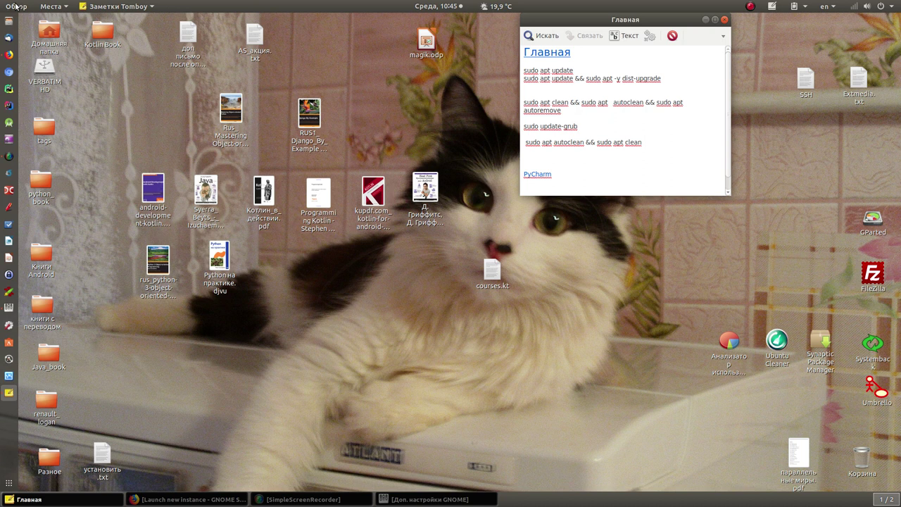
key(alt+Tab)
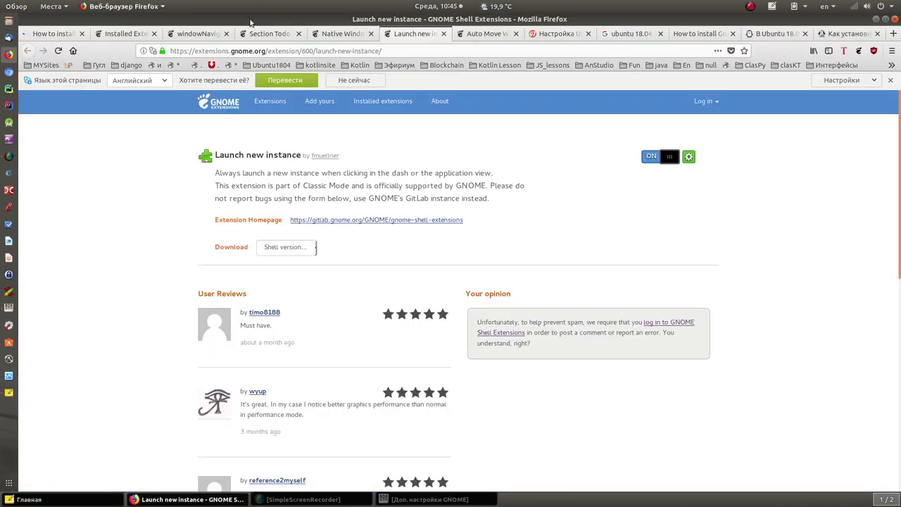
click(875, 22)
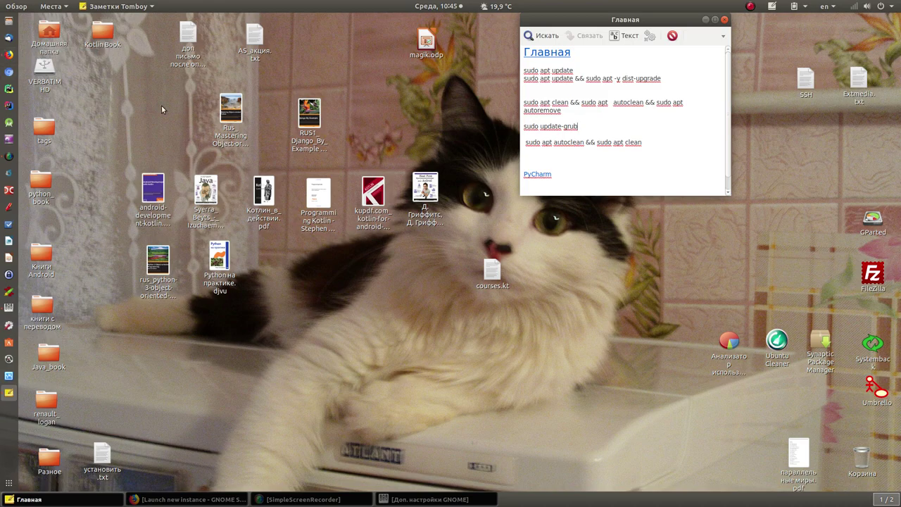
click(16, 9)
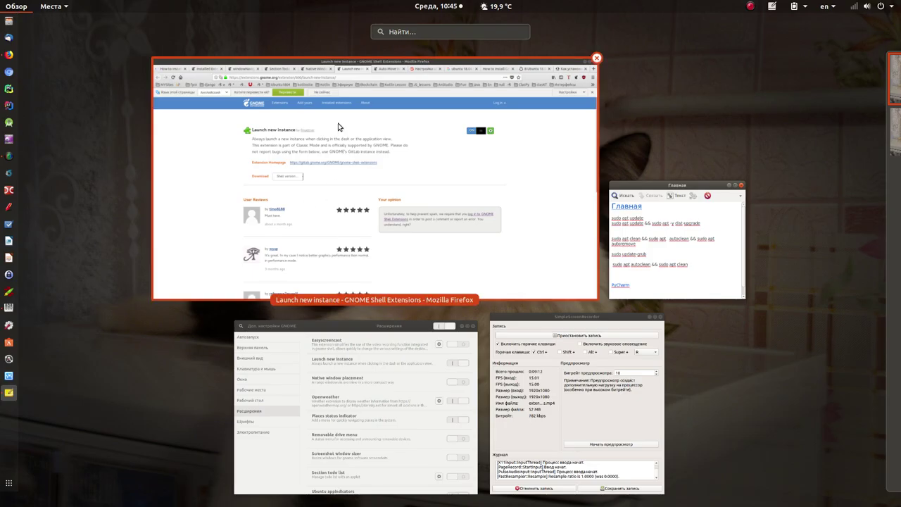
click(392, 180)
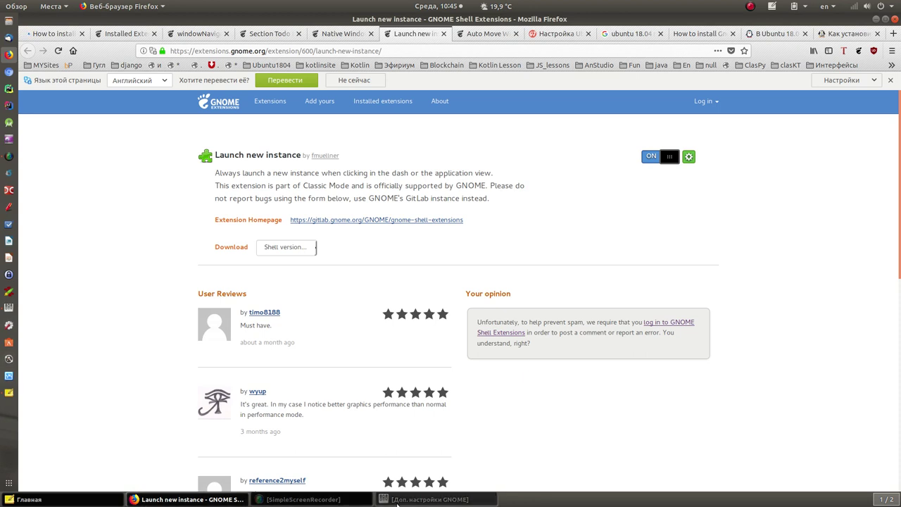
Show the full application grid, browse it through to its last page, and return to Firefox.
click(9, 485)
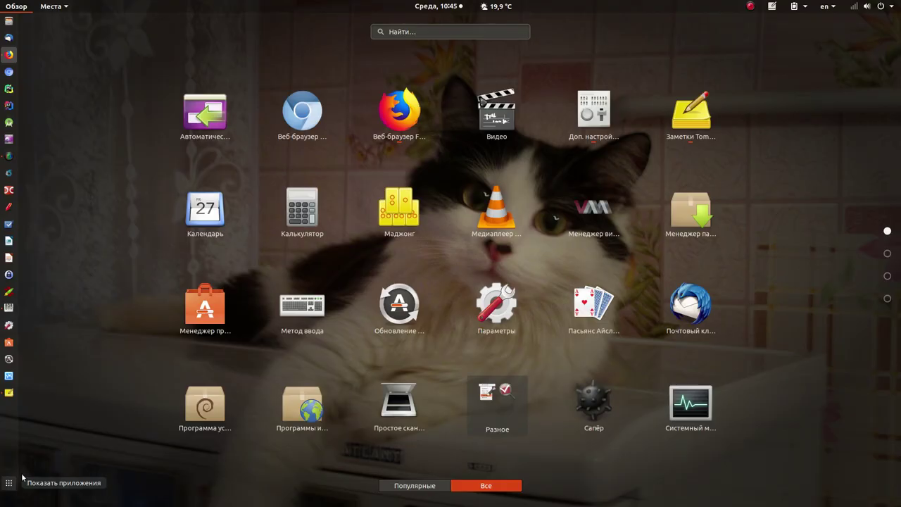
click(403, 30)
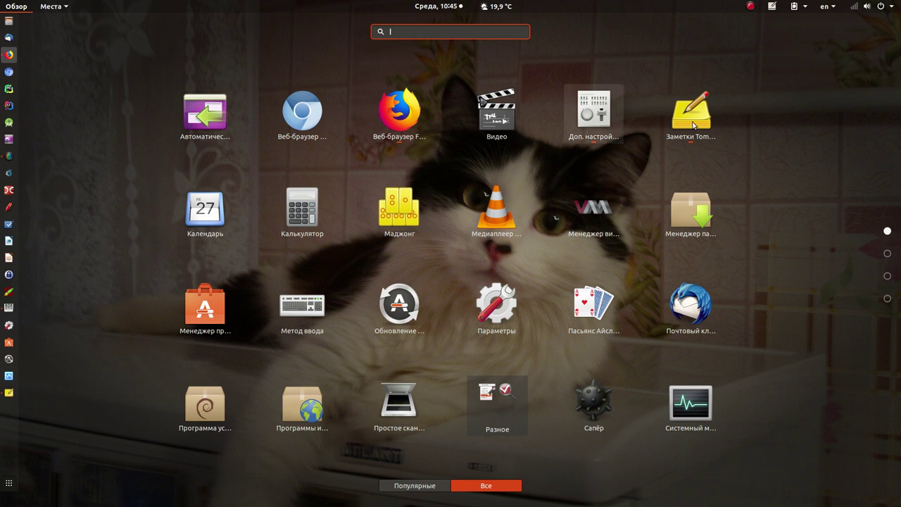
click(887, 253)
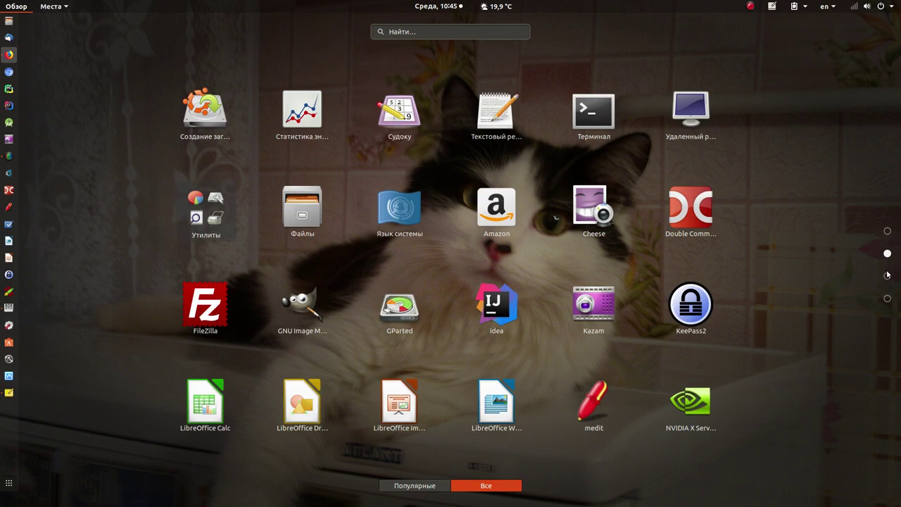
click(887, 277)
click(887, 299)
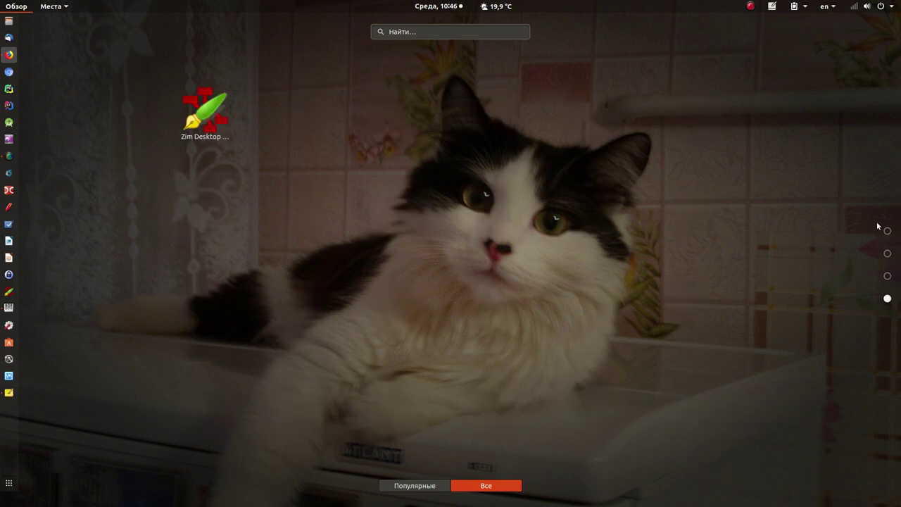
click(18, 7)
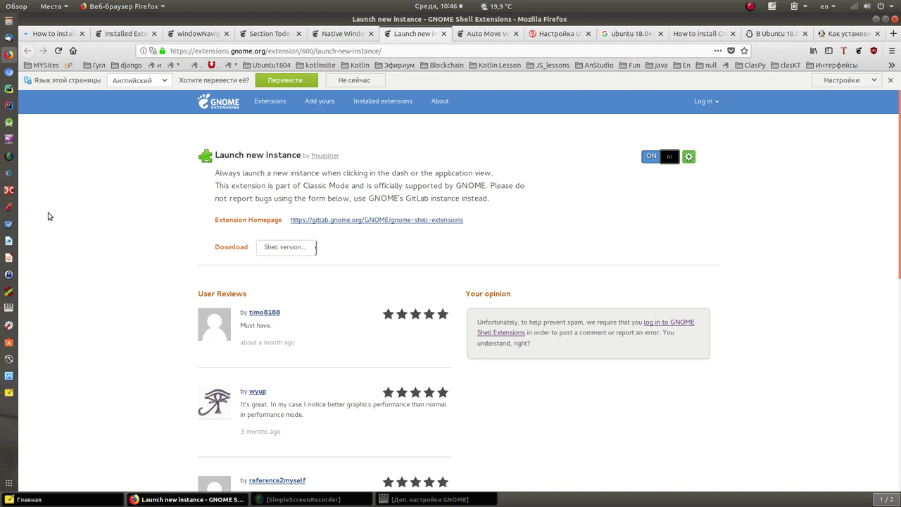
Launch Double Commander and the medit text editor from the dock, minimizing each one after viewing it.
click(9, 190)
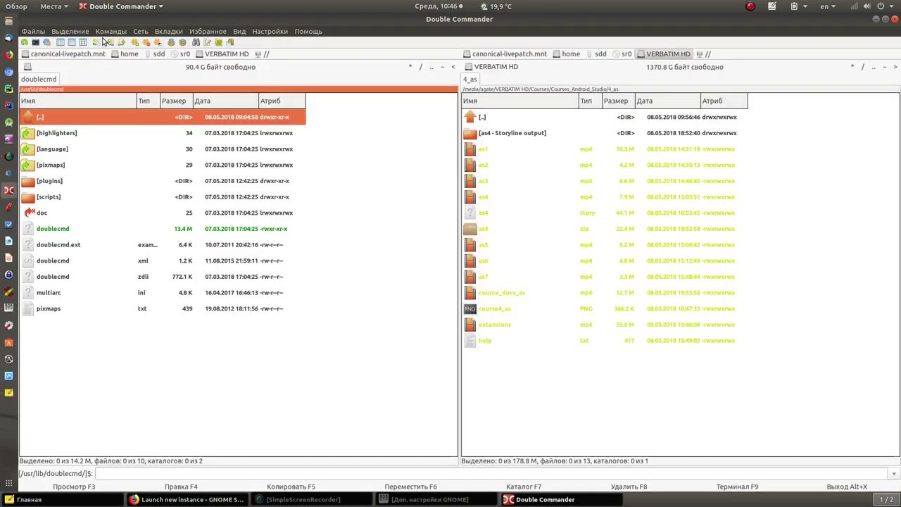
click(876, 21)
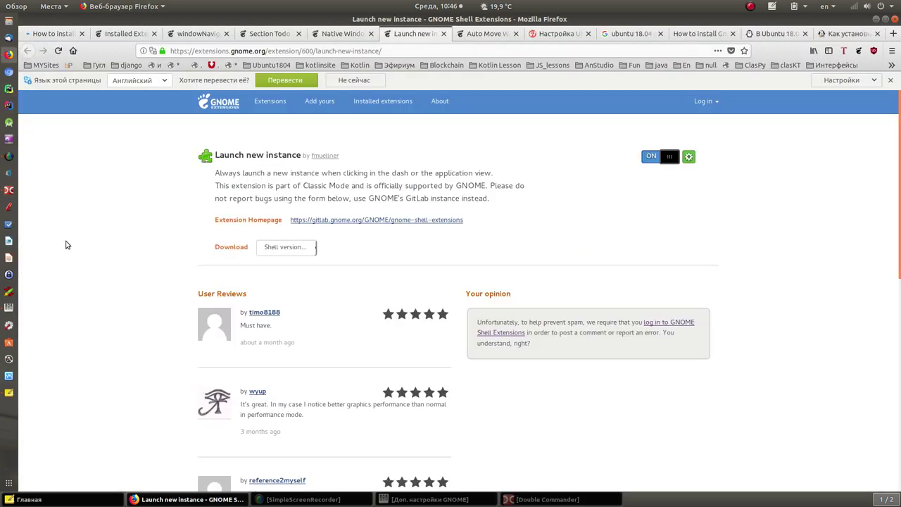
click(9, 207)
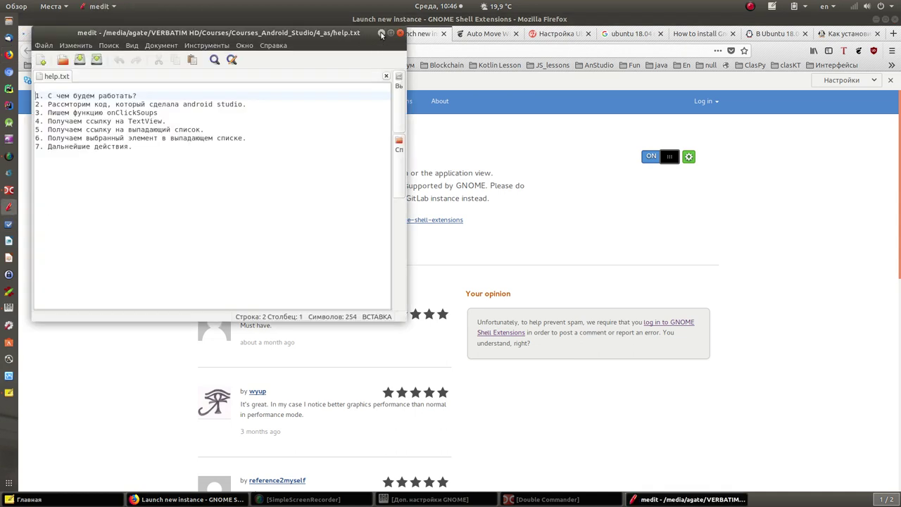
click(381, 34)
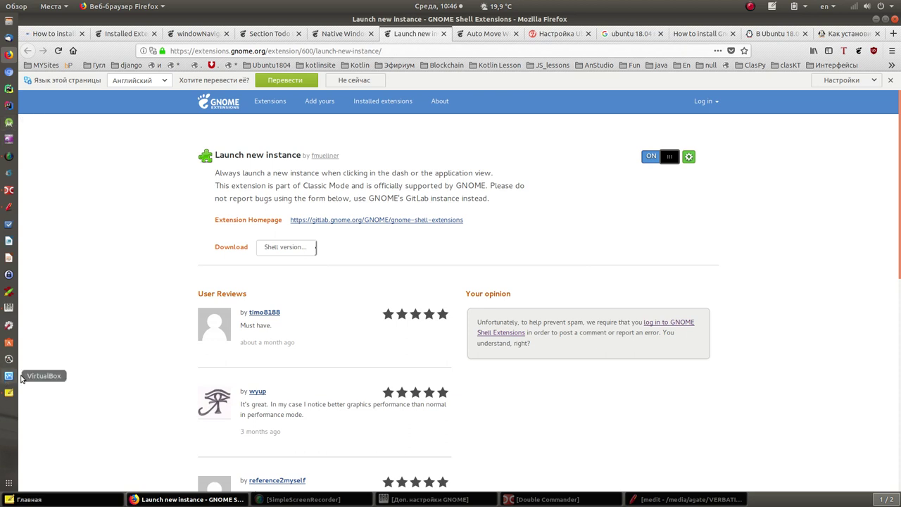
Minimize Firefox and try the Umbrello, Systemback and Ubuntu Cleaner desktop shortcuts, closing each window and cancelling Systemback's authentication.
click(876, 22)
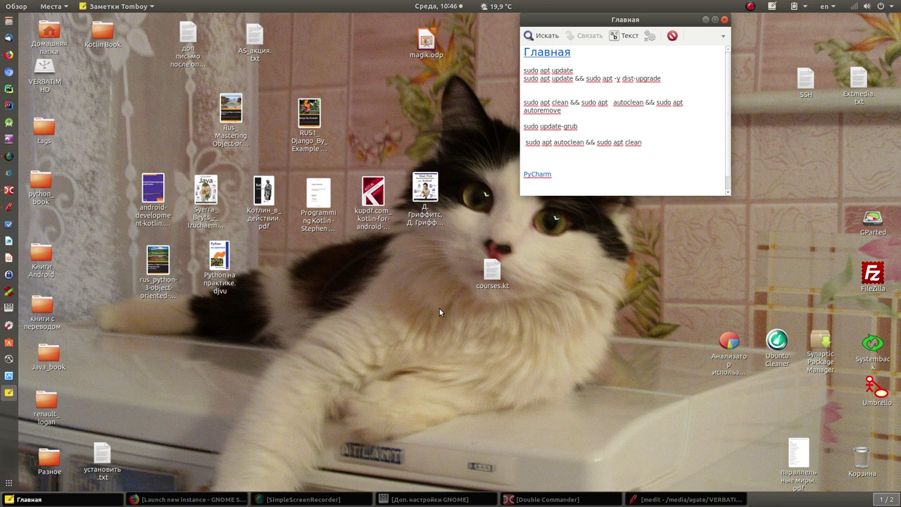
double_click(876, 386)
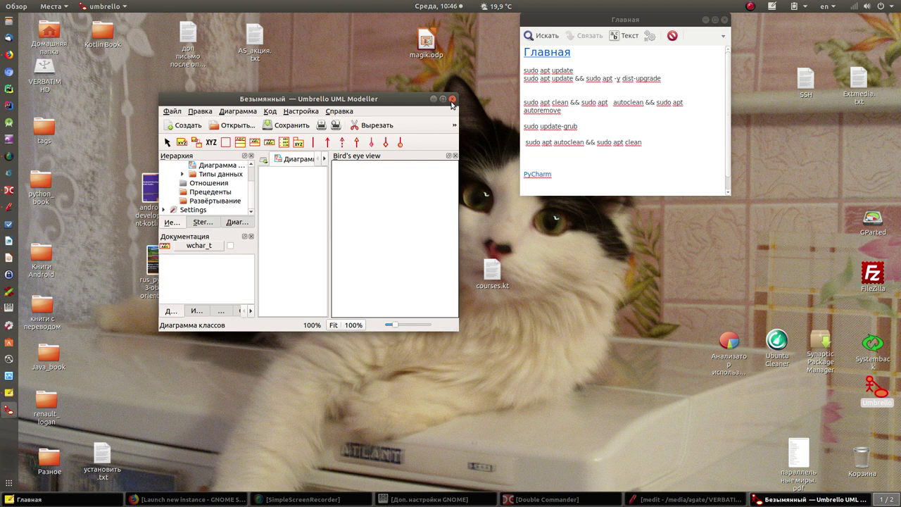
click(453, 100)
double_click(873, 345)
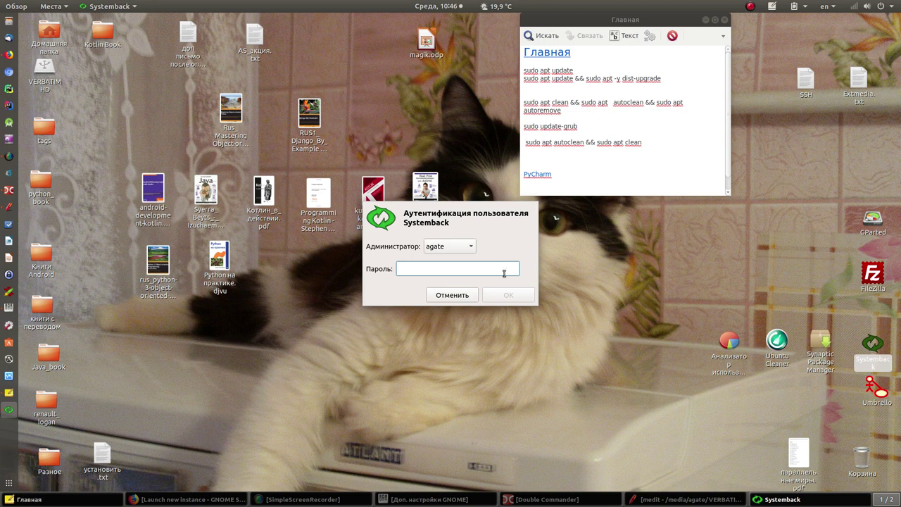
click(466, 295)
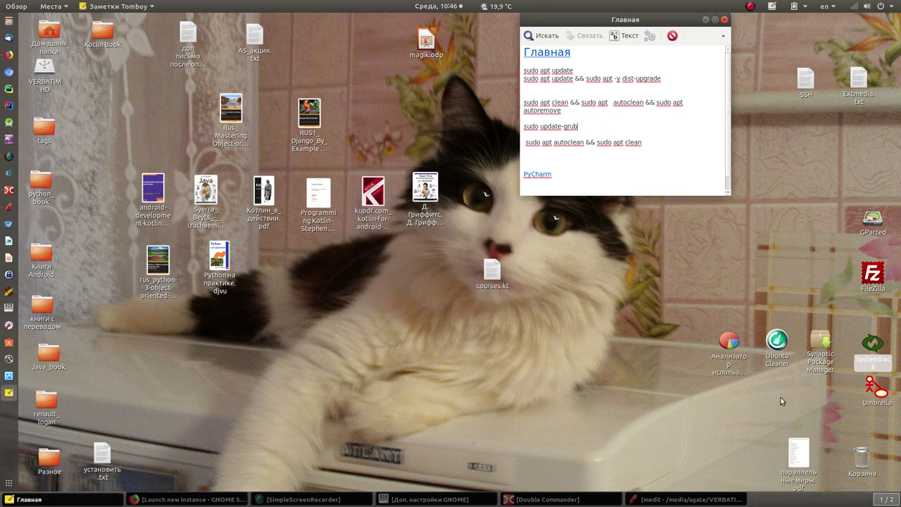
double_click(777, 342)
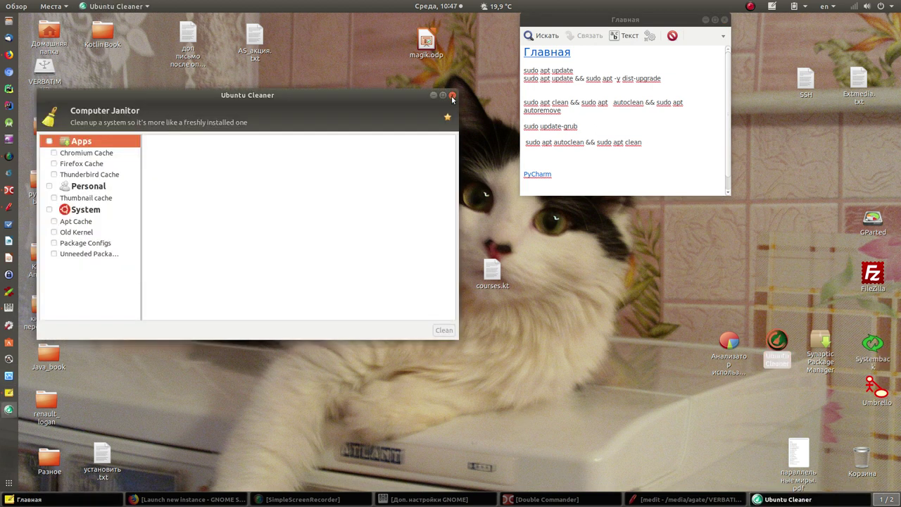
click(453, 96)
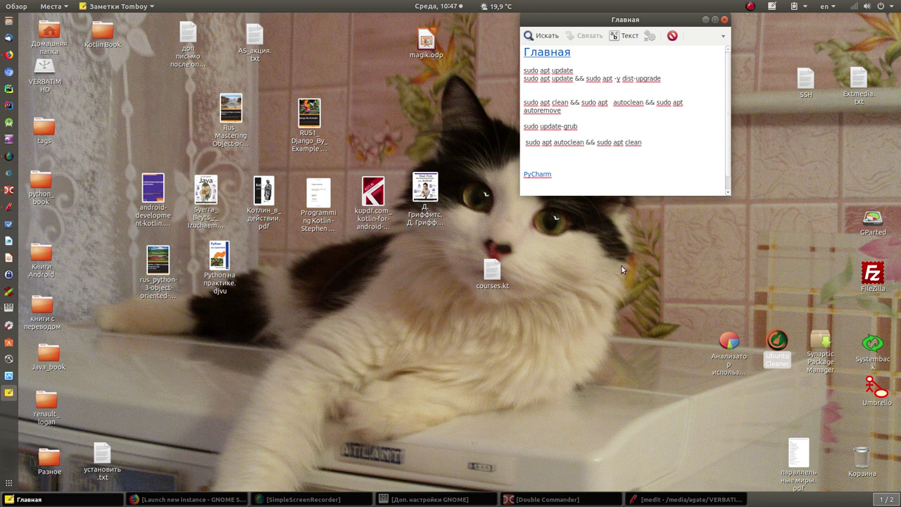
click(750, 7)
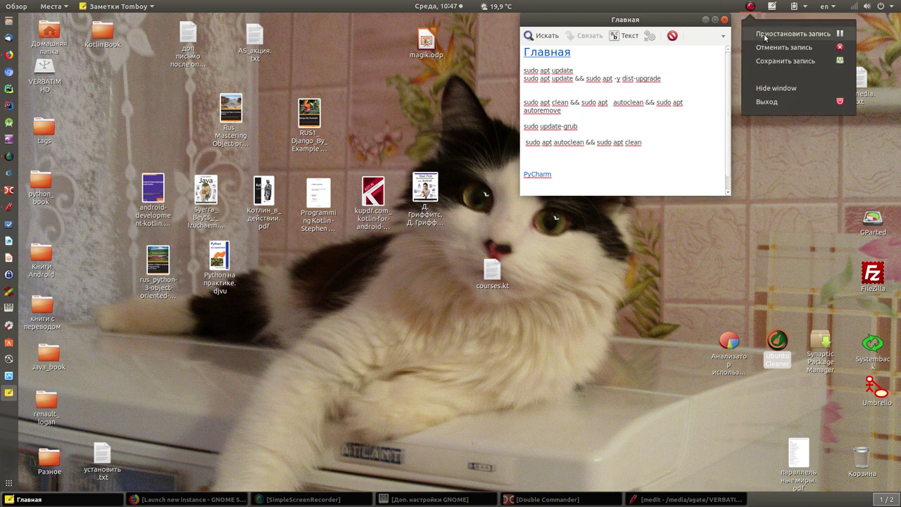
click(763, 34)
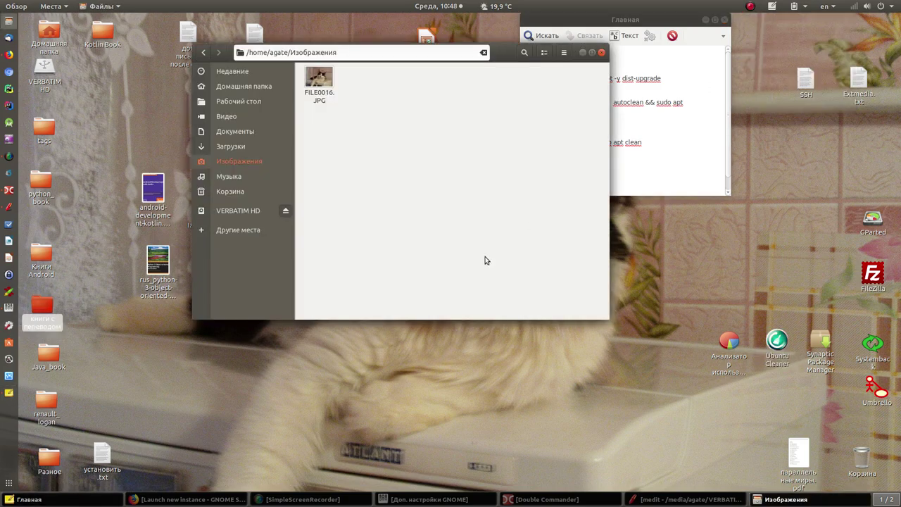
Switch to Firefox, open spb-tut.ru from the MYSites bookmarks in a new tab, and view the site's account profile page.
click(16, 6)
click(9, 54)
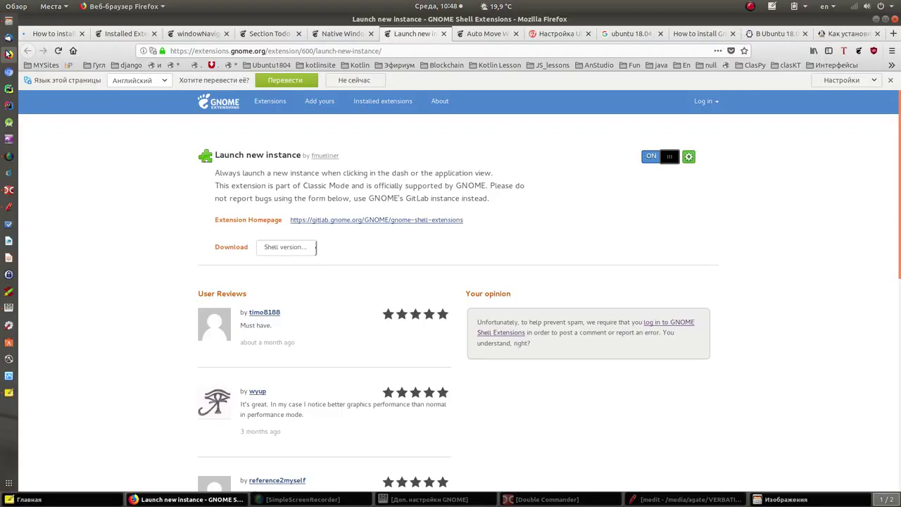
click(893, 34)
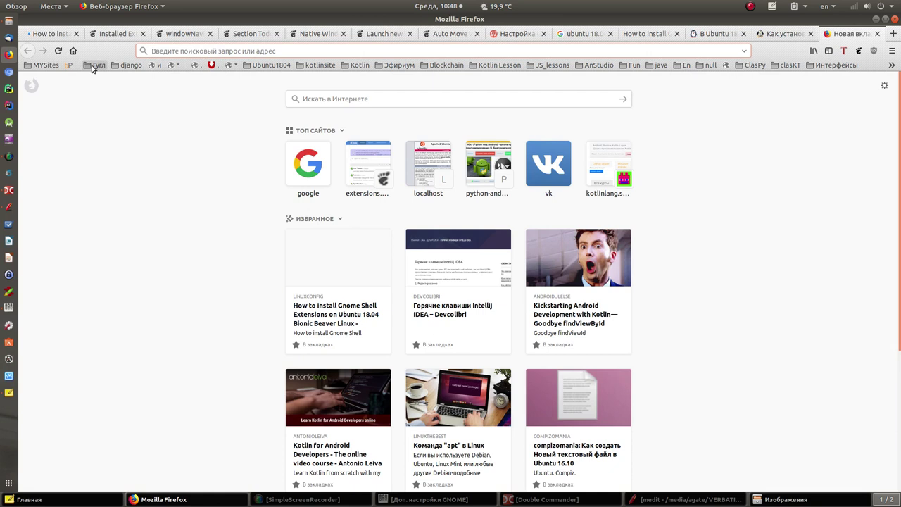
click(53, 66)
click(59, 78)
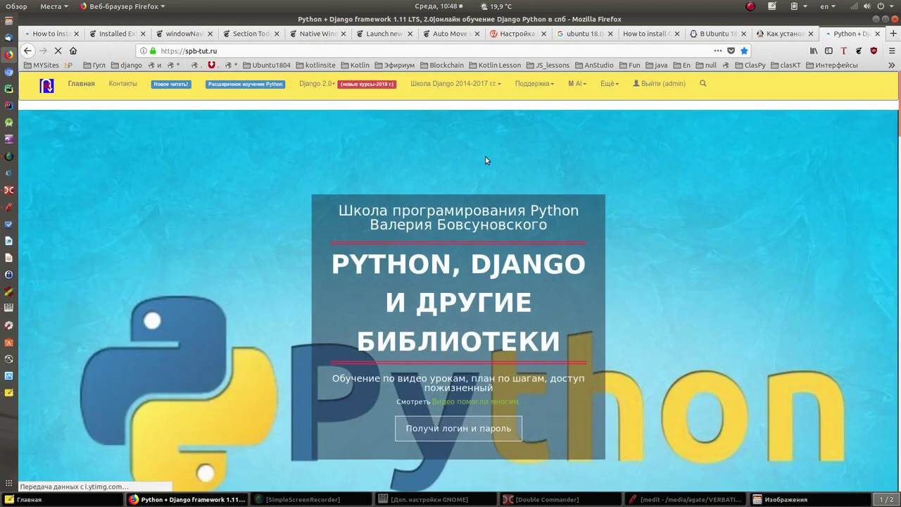
click(222, 51)
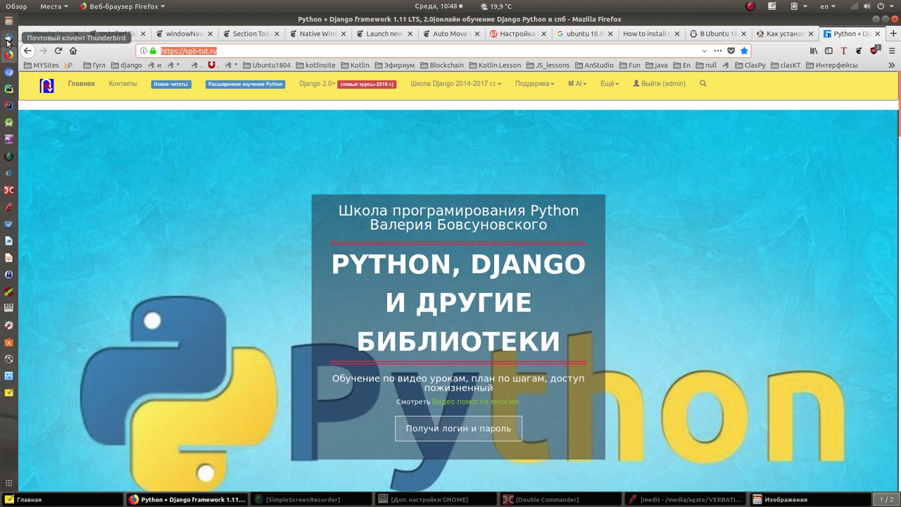
click(47, 85)
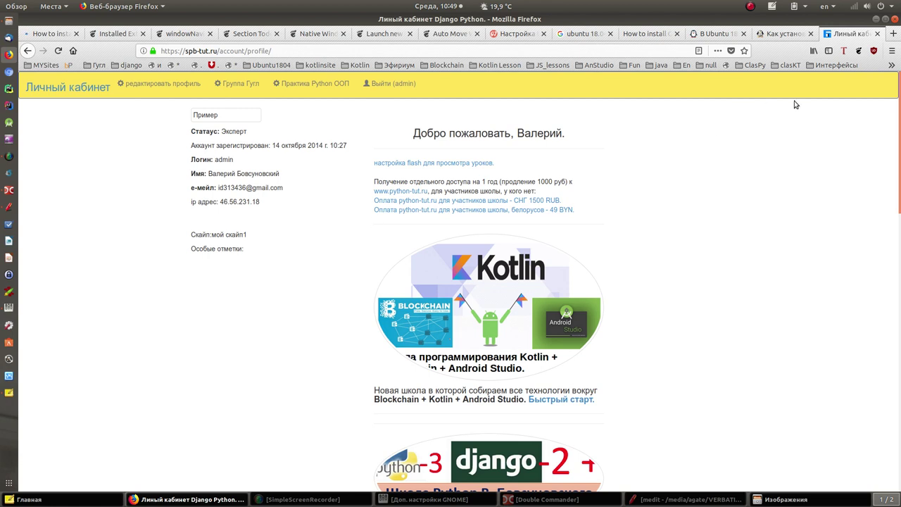
Open kotlinlang.spb-tut.ru from the kotlinsite bookmarks in another new tab and minimize Firefox after viewing it.
click(893, 33)
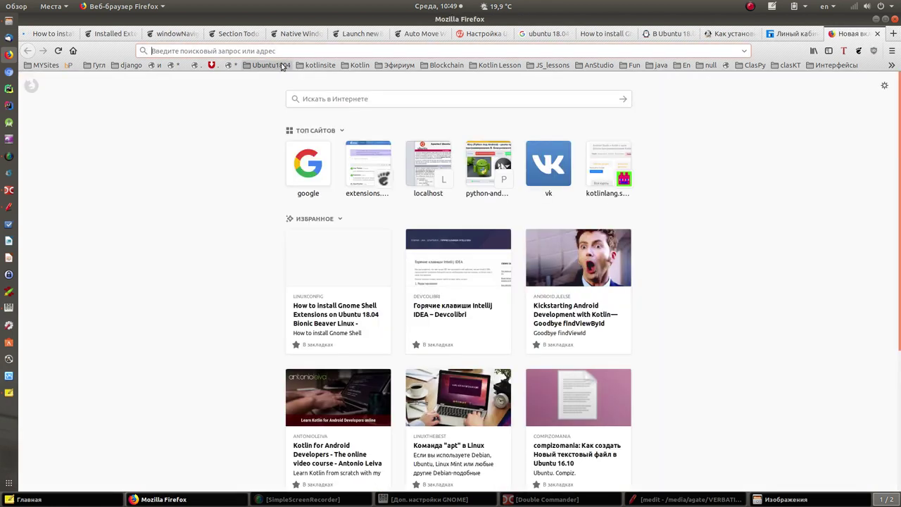
click(310, 65)
click(309, 97)
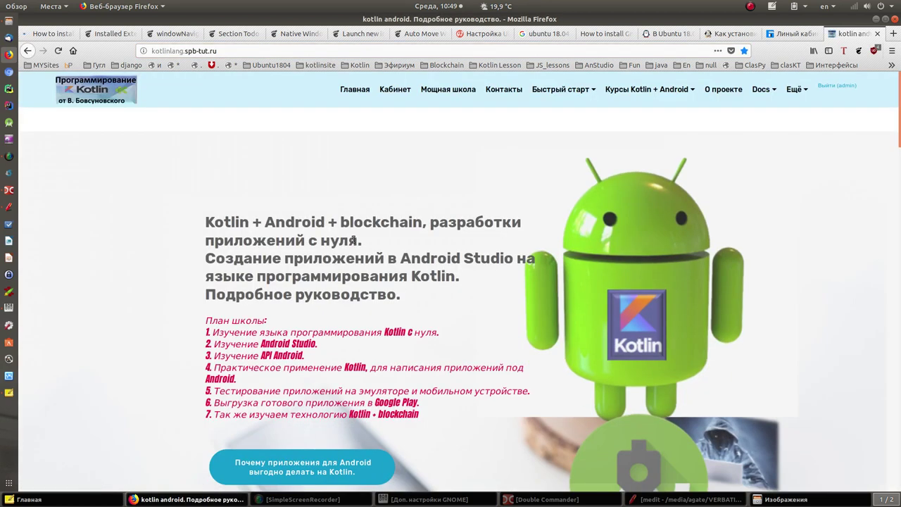
click(875, 21)
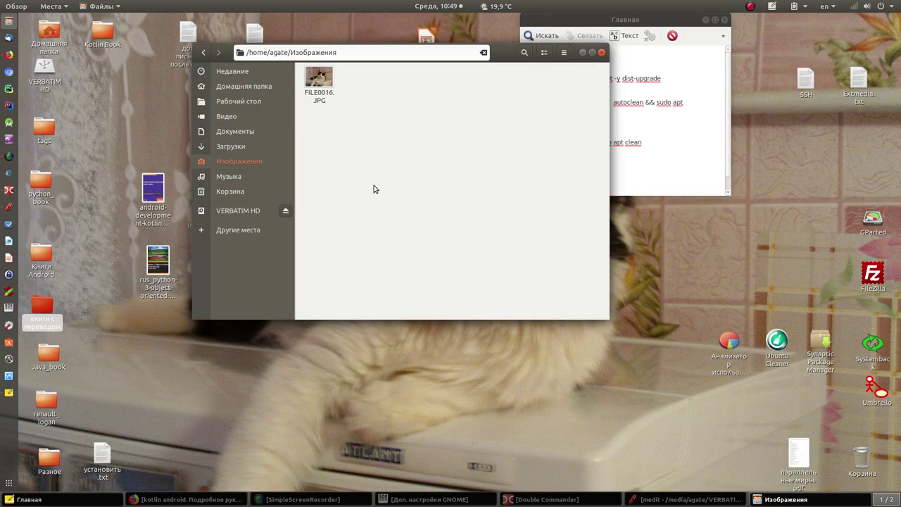
Launch LibreOffice Impress, create a presentation from the Улей template, and apply the blank layout to slide 2.
click(9, 258)
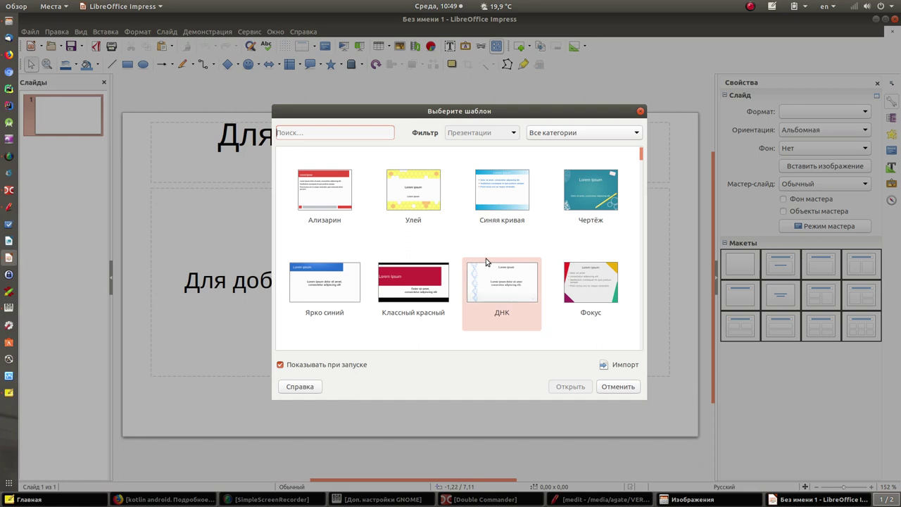
click(414, 189)
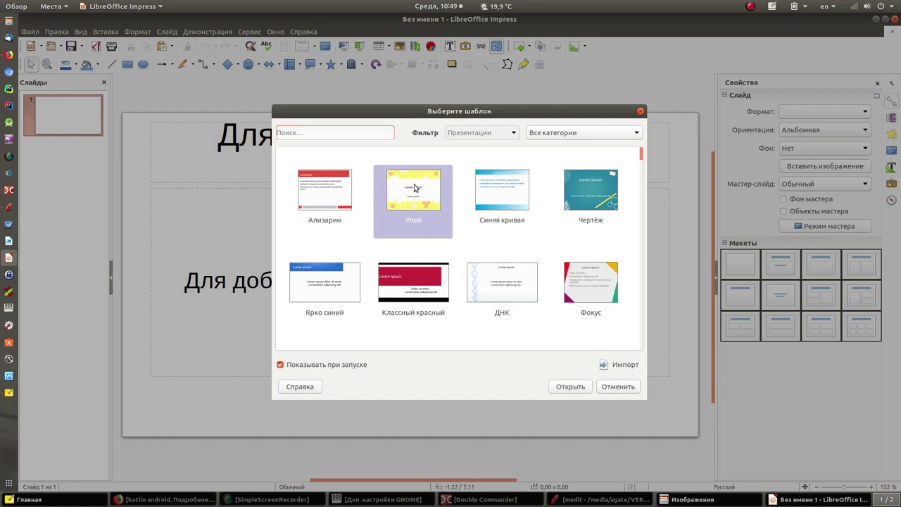
click(571, 387)
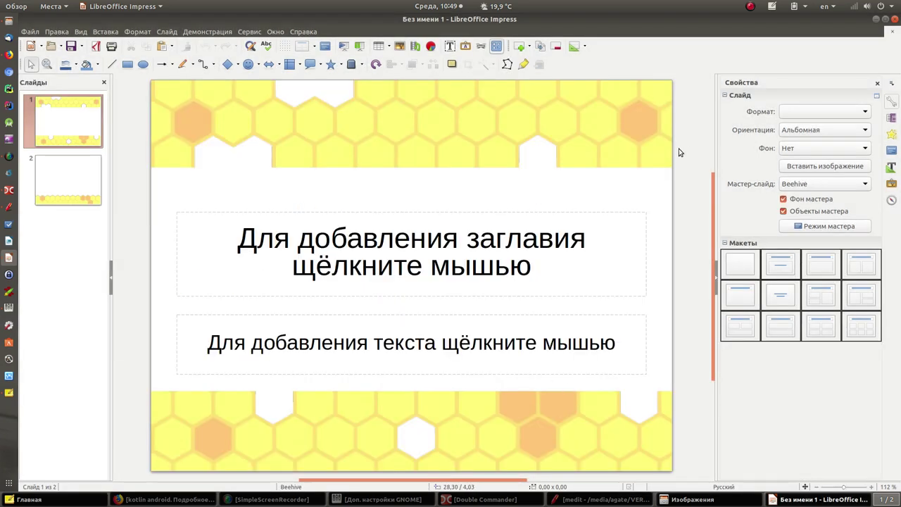
click(63, 181)
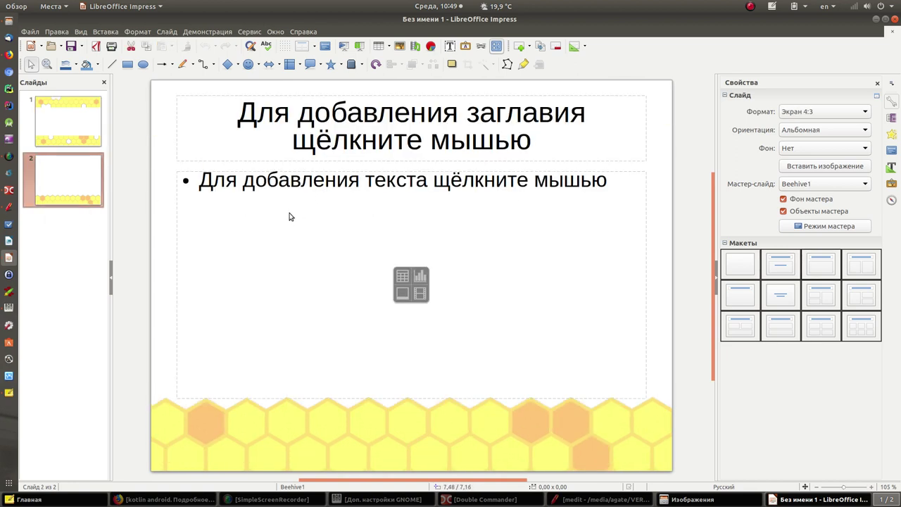
click(738, 264)
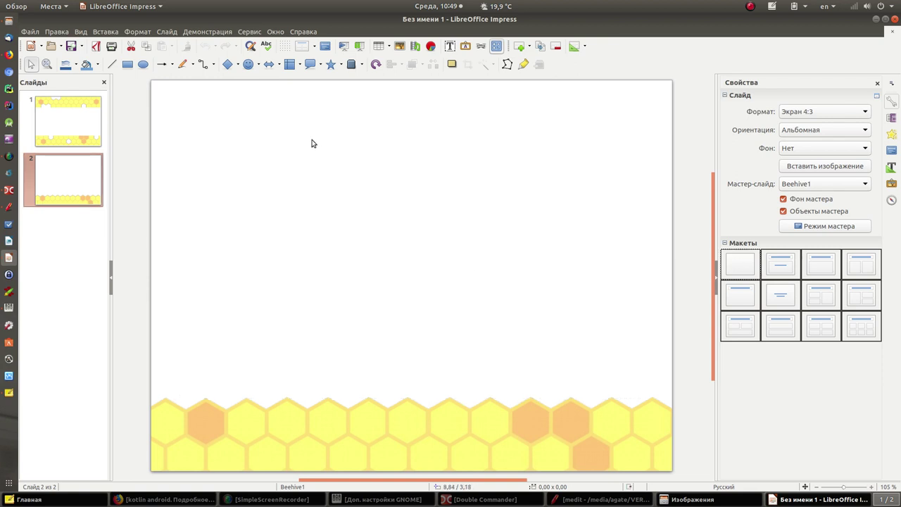
Open a terminal window over the presentation and minimize it.
click(143, 64)
key(ctrl+alt+t)
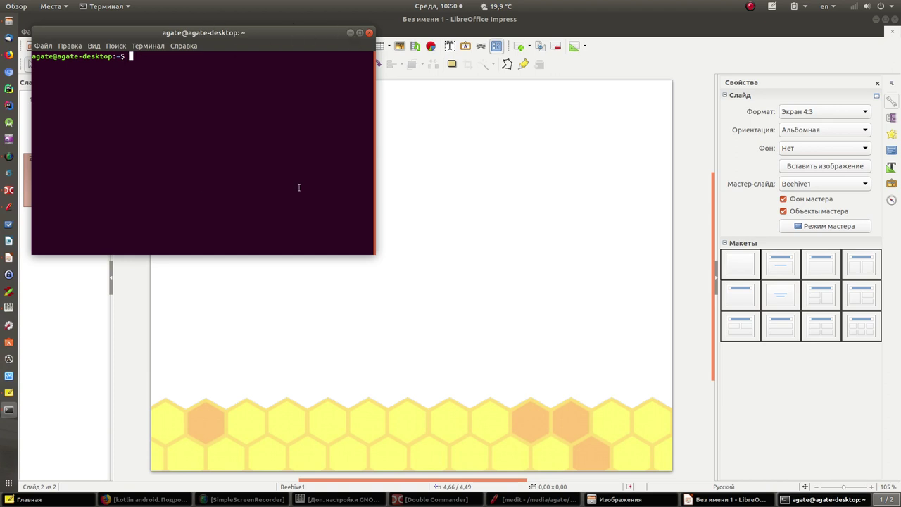
click(350, 32)
Draw a cluster of six small overlapping ellipses in the upper-left area of slide 2, the largest about 4.2 × 3.4.
click(145, 64)
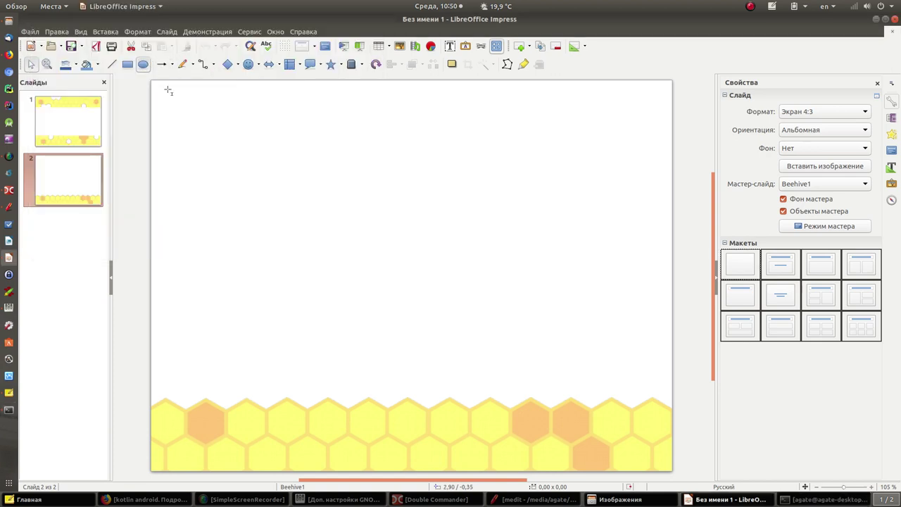
drag(225, 166, 277, 215)
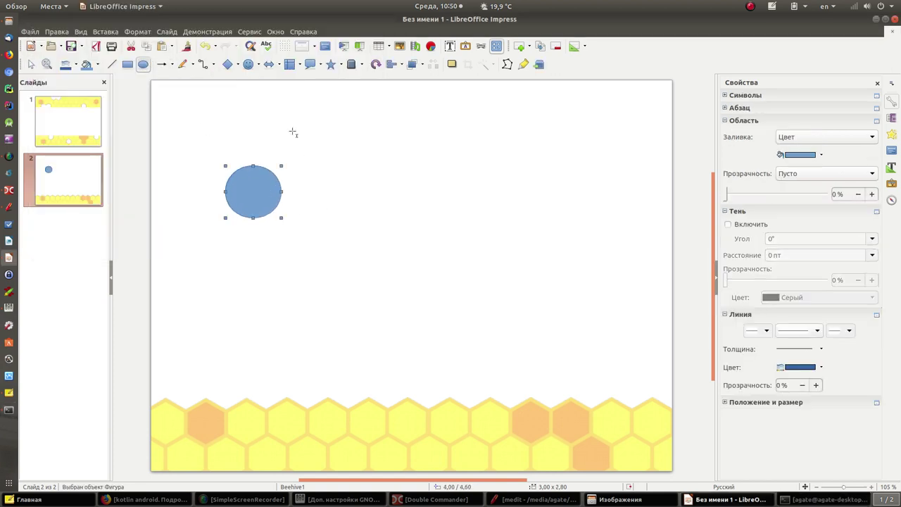
click(144, 65)
drag(217, 147, 271, 187)
click(142, 65)
mouse_move(266, 144)
mouse_down()
mouse_move(296, 192)
mouse_move(304, 229)
mouse_move(318, 240)
mouse_up()
click(142, 65)
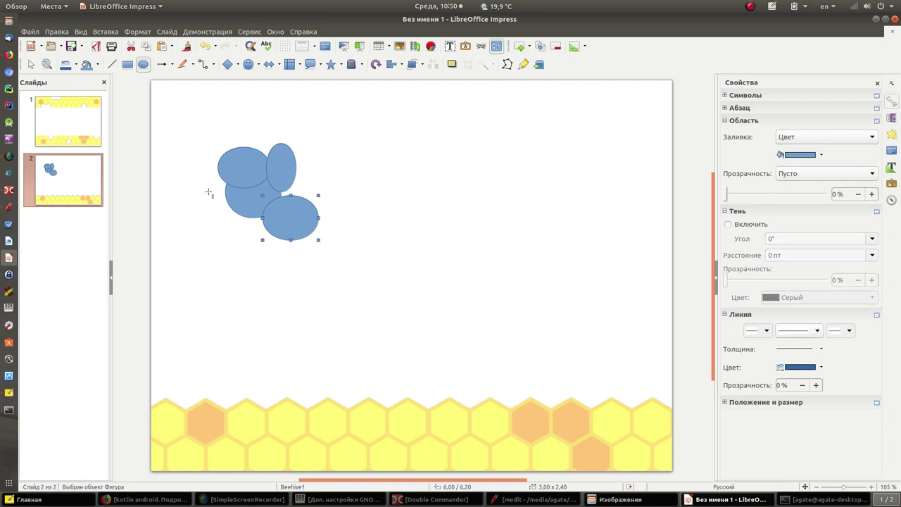
drag(218, 199, 274, 247)
click(144, 68)
drag(195, 180, 273, 243)
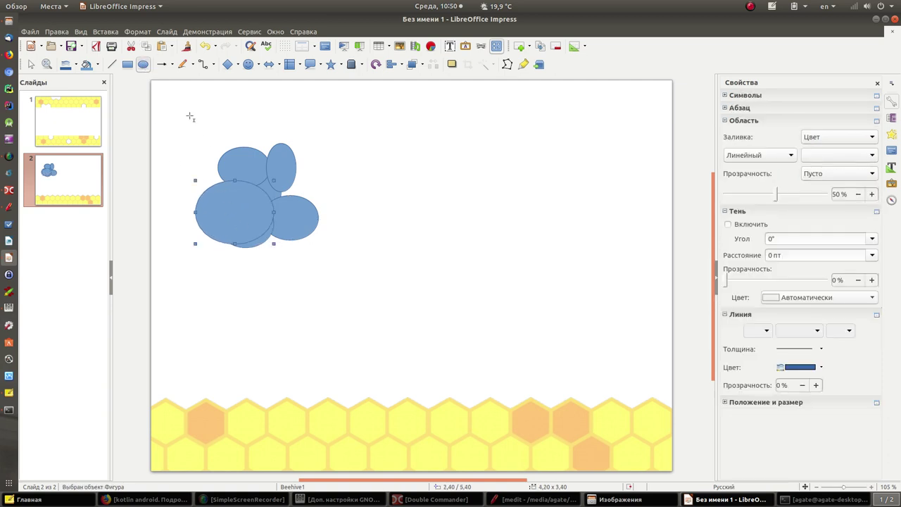
Draw an ellipse about 7.6 × 7.0 over the cluster and a rectangle about 7.8 × 4.8 below it, shifting the rectangle up and left.
click(143, 67)
drag(189, 135, 329, 267)
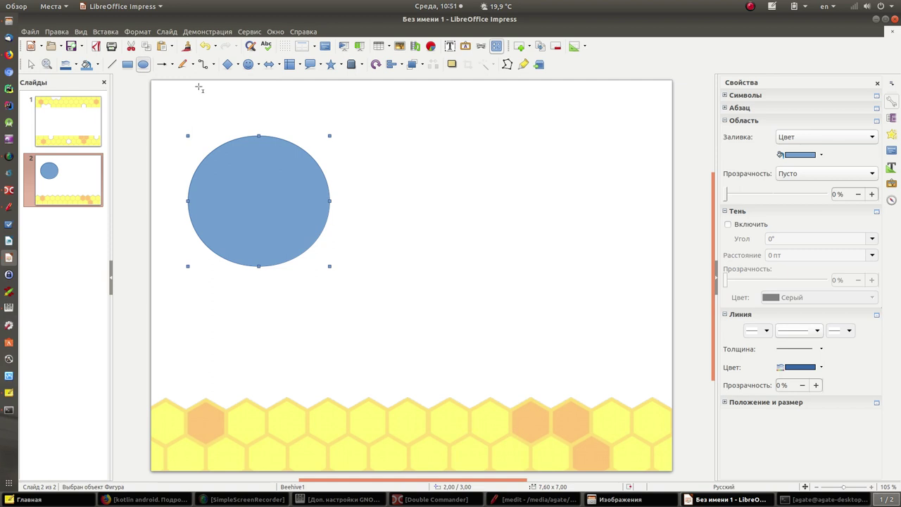
click(127, 64)
drag(199, 318, 345, 406)
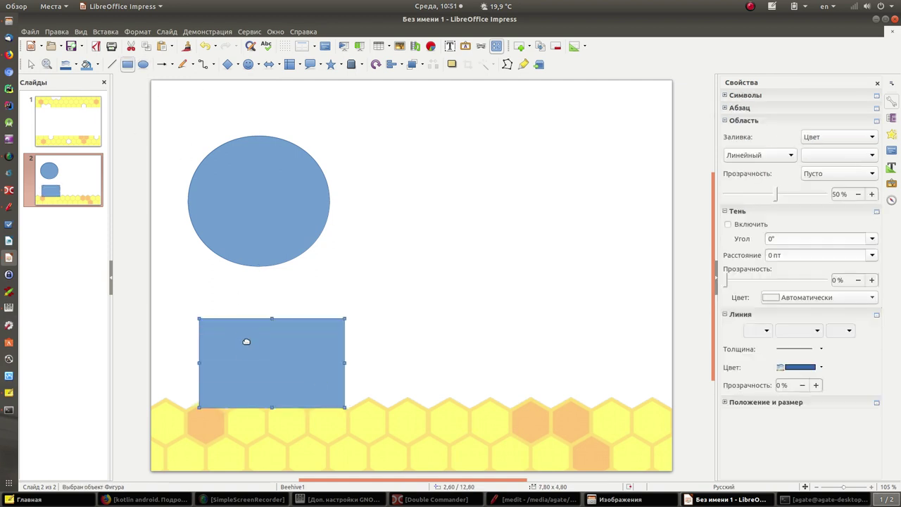
drag(275, 337, 203, 324)
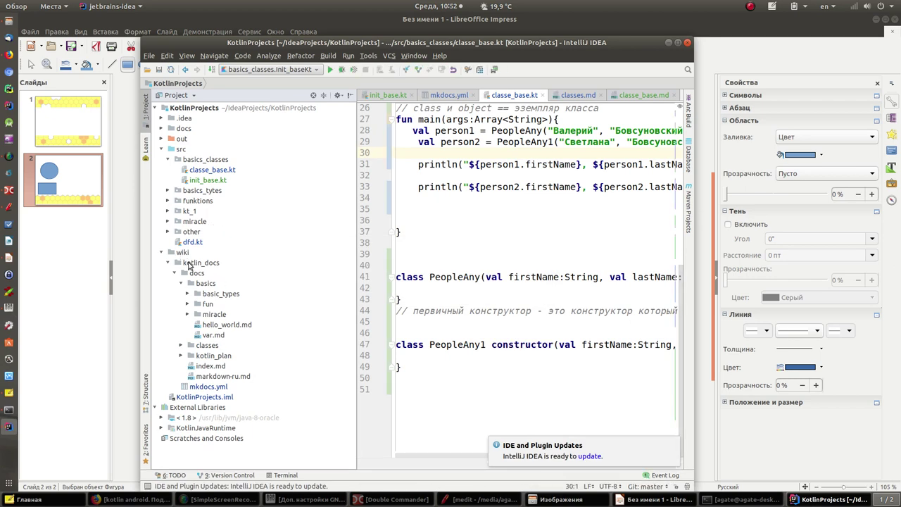
In IntelliJ IDEA's built-in terminal, change to wiki/kotlin_docs and run "mkdocs build", and exit the IDE.
click(188, 264)
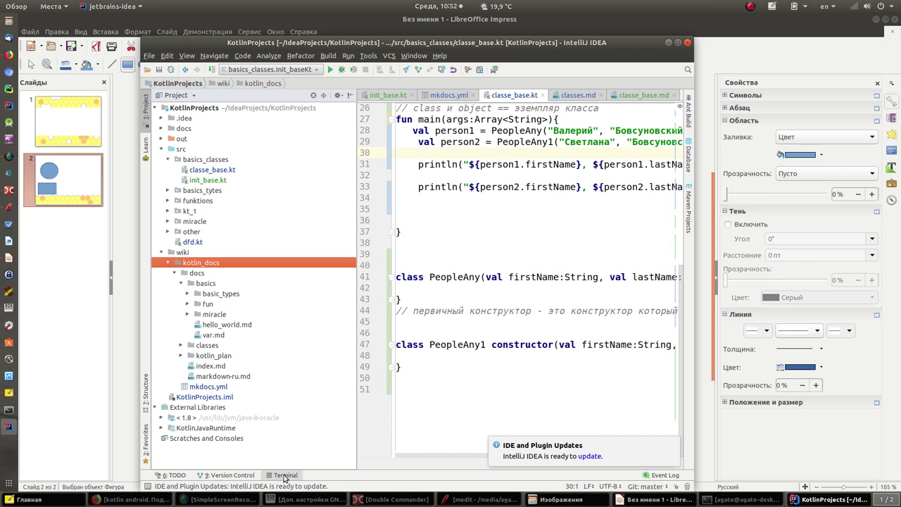
click(285, 475)
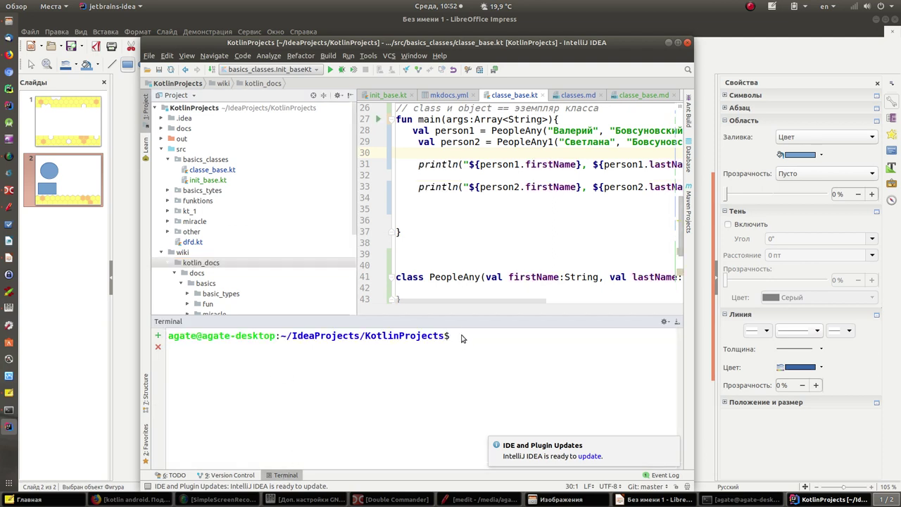
text(cd)
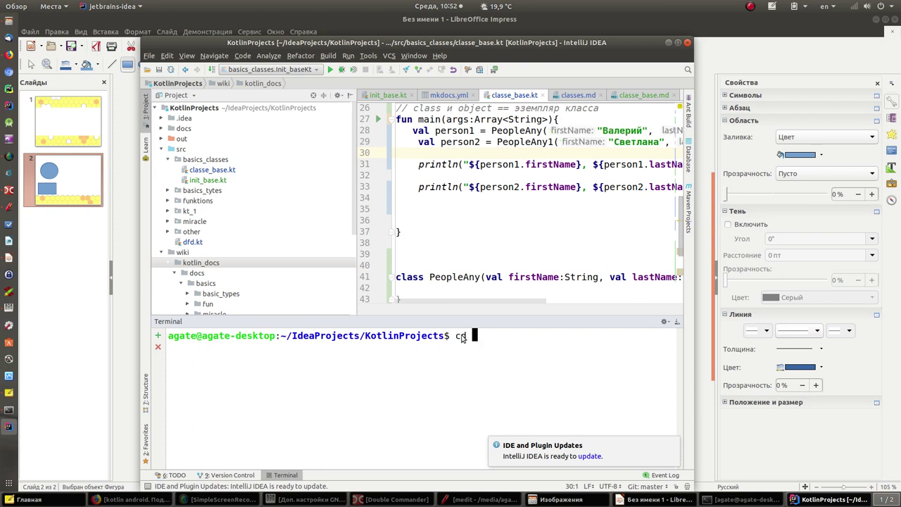
text( wiki/kotlin_docs)
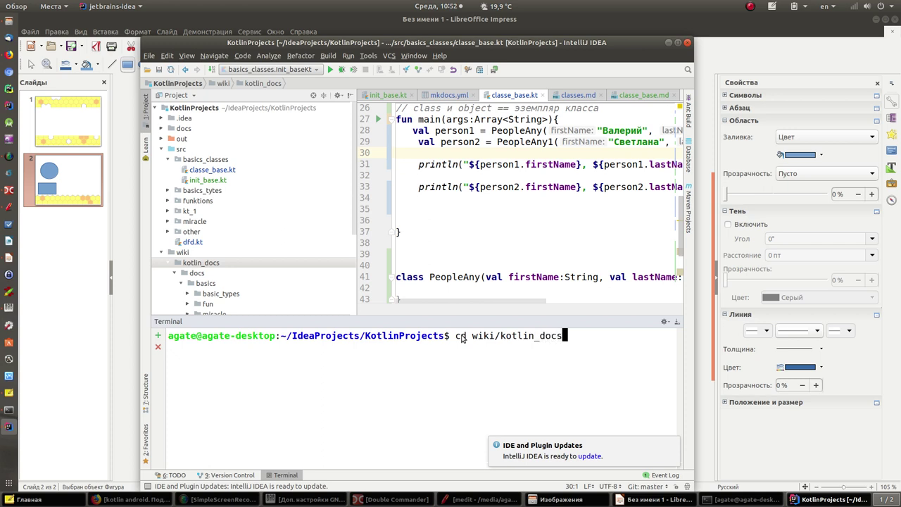
key(Return)
text(mkdocs )
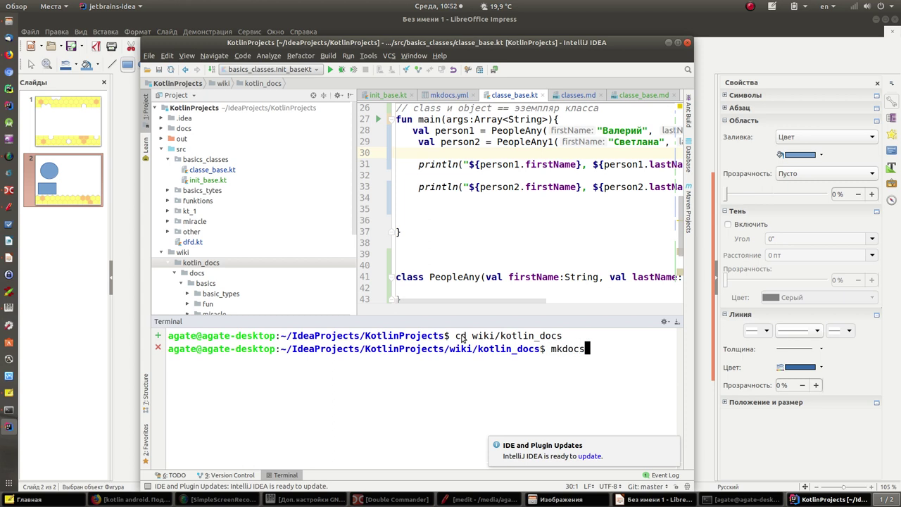
text(build)
key(Return)
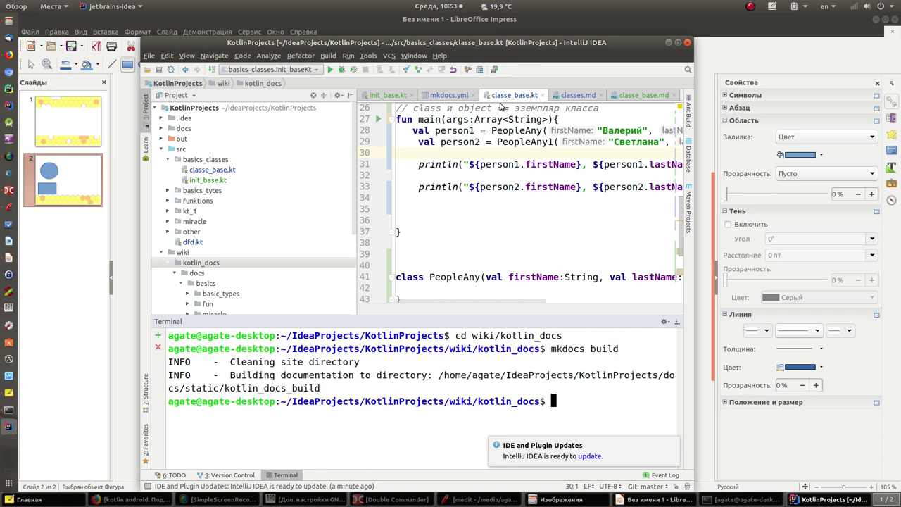
click(687, 44)
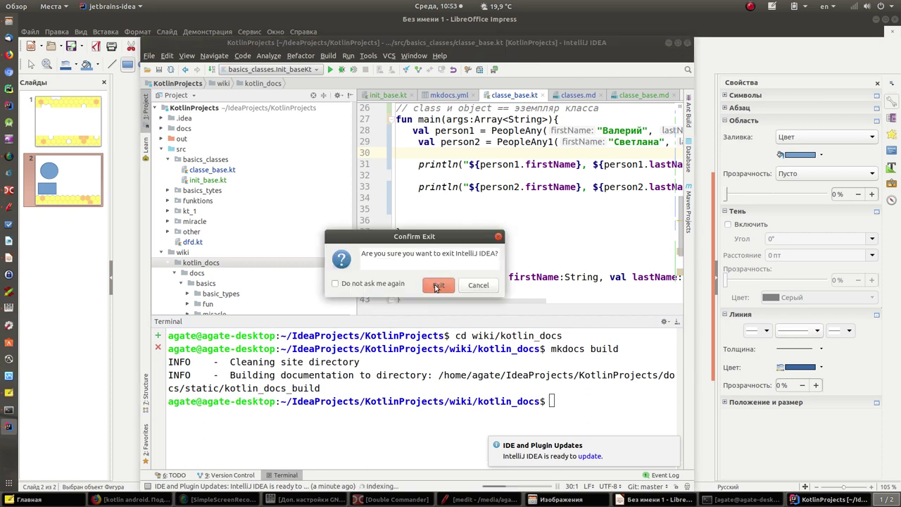
click(437, 286)
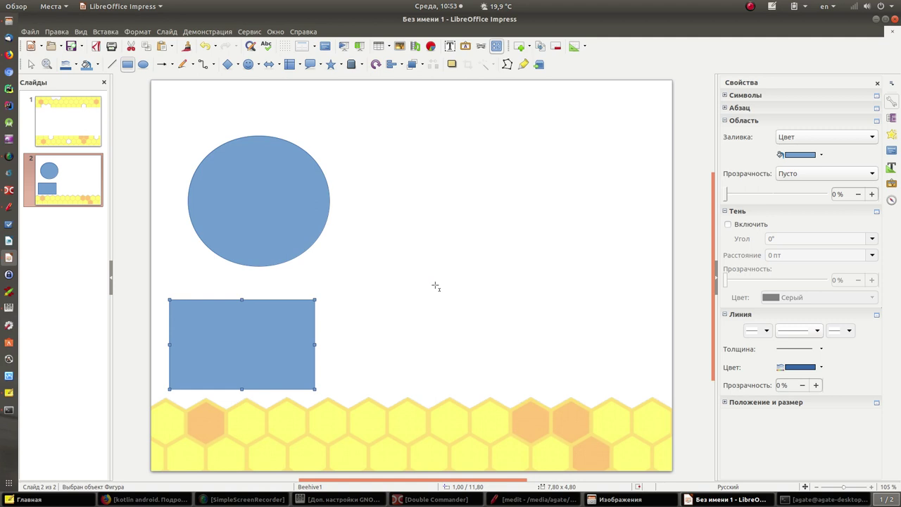
Draw a large ellipse on the slide's right half, a small one moved below it, and two overlapping the left circle, about 3.4 × 6.2 and 8.4 × 5.2.
click(144, 65)
mouse_move(419, 135)
mouse_down()
mouse_move(538, 231)
mouse_move(571, 274)
mouse_up()
mouse_move(295, 180)
mouse_down()
mouse_move(390, 348)
mouse_move(355, 249)
mouse_move(371, 225)
mouse_up()
drag(334, 202, 404, 322)
drag(269, 166, 334, 281)
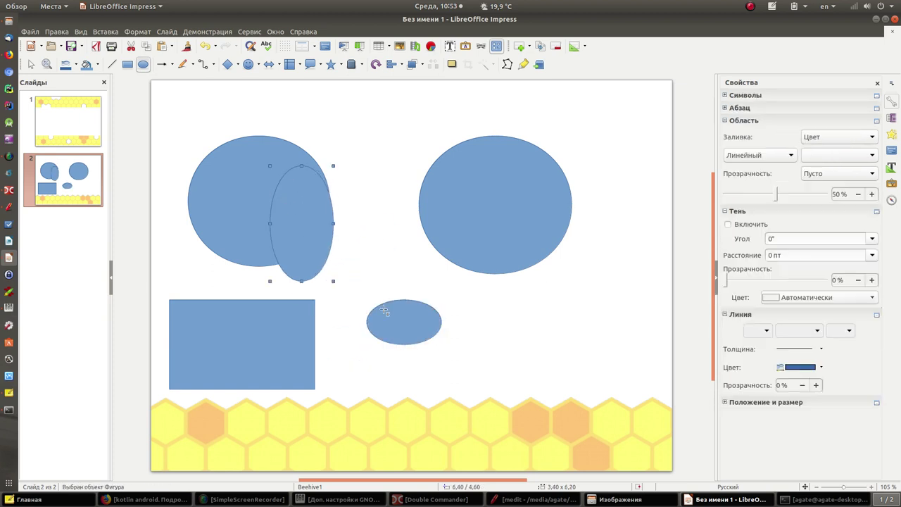
drag(392, 316, 396, 315)
drag(306, 276, 240, 218)
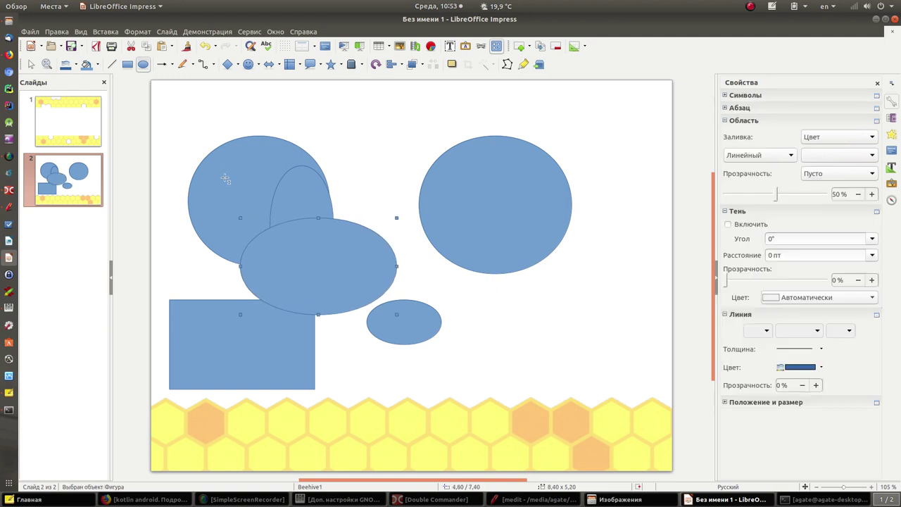
Draw a small ellipse and one about 12.4 × 10.8 over the left shapes, plus a tiny ellipse inside the right one and two on its edge.
drag(212, 141, 262, 192)
click(142, 66)
drag(169, 128, 401, 329)
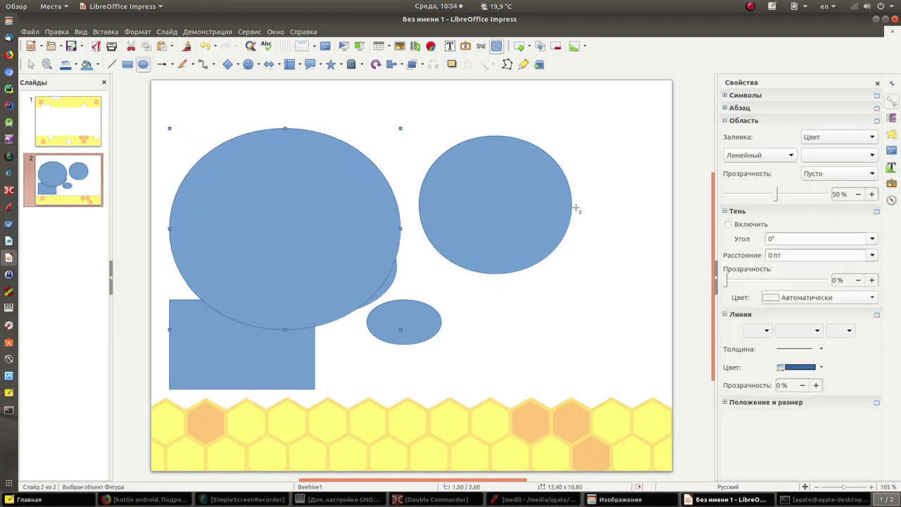
drag(511, 193, 528, 201)
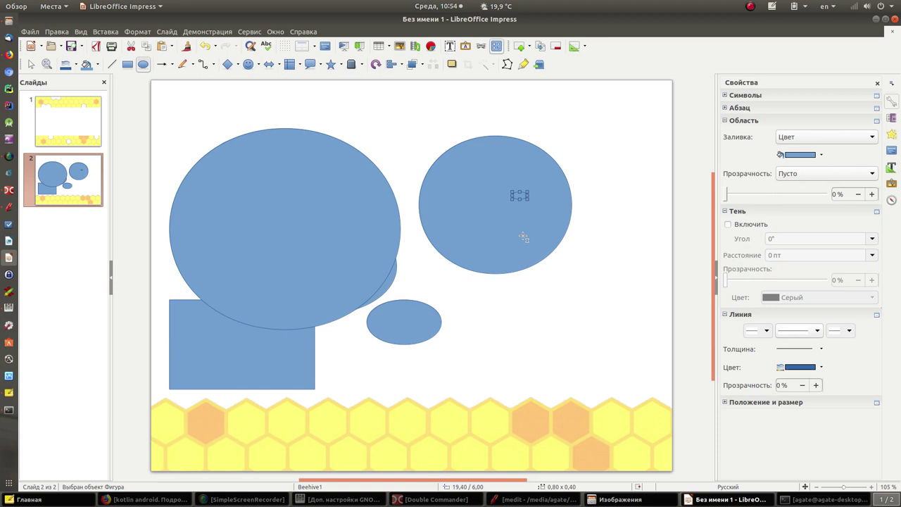
drag(508, 116, 595, 226)
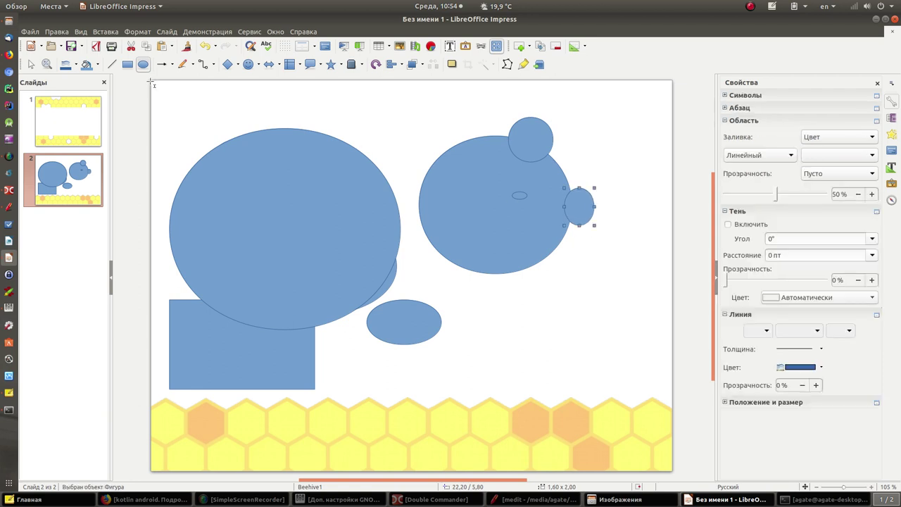